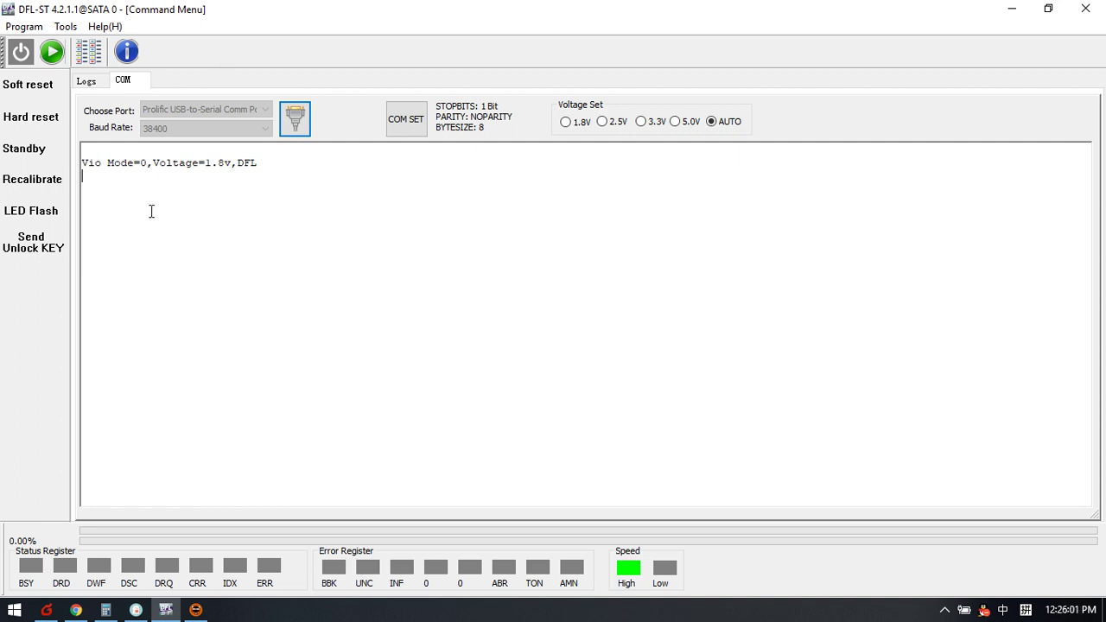
- Power on the drive and send the unlock key at the Tech Unlock Handshake prompt
click(22, 53)
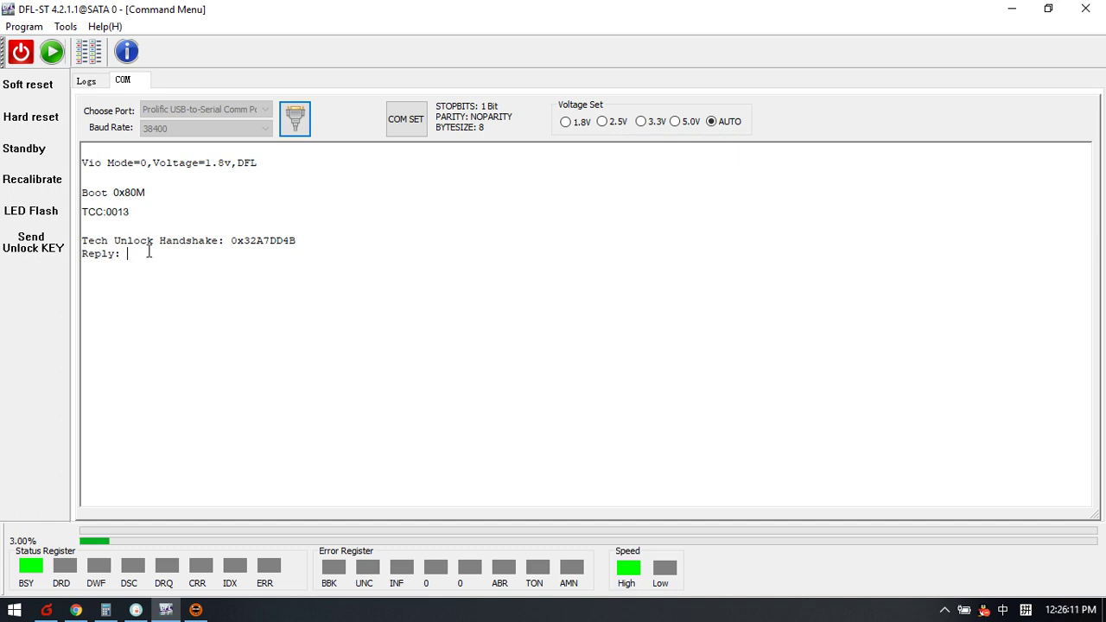
click(33, 242)
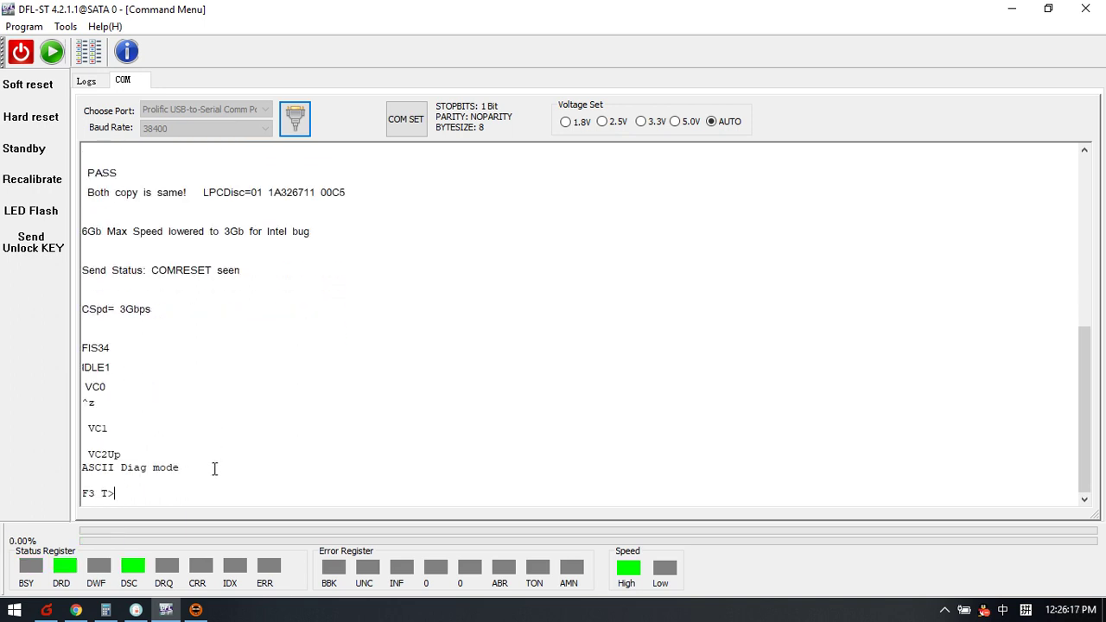
- List the drive's firmware features in the COM terminal and switch from ASCII Diag mode to ESLIP mode
key(ctrl+l)
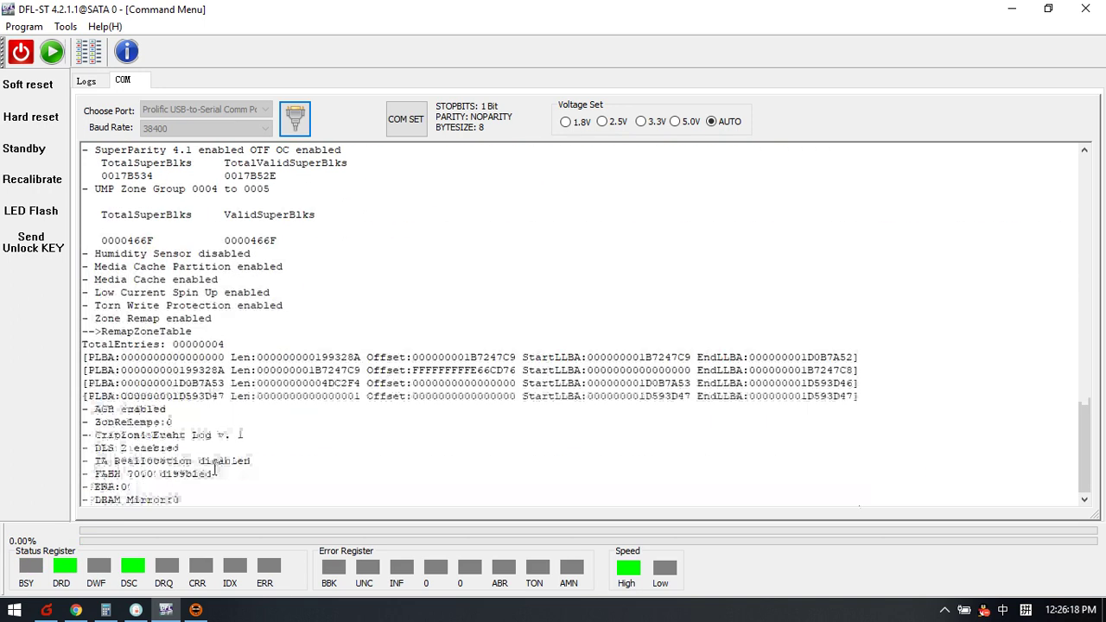
key(ctrl+z)
key(ctrl+t)
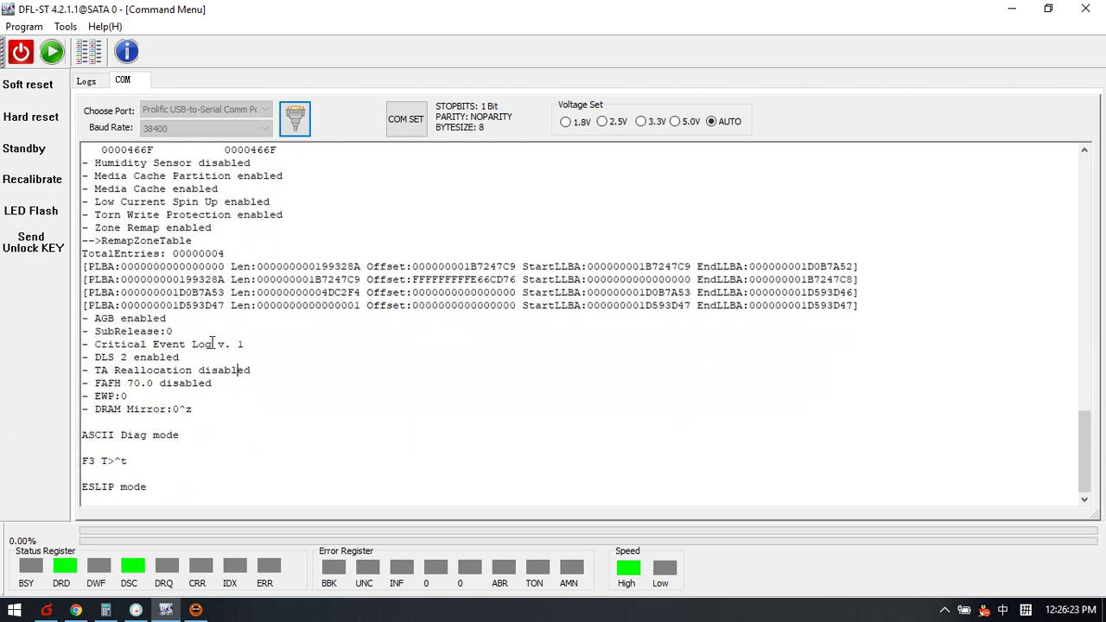
- Start the Barracuda F3 program for the drive, obtaining its details before entering
click(51, 52)
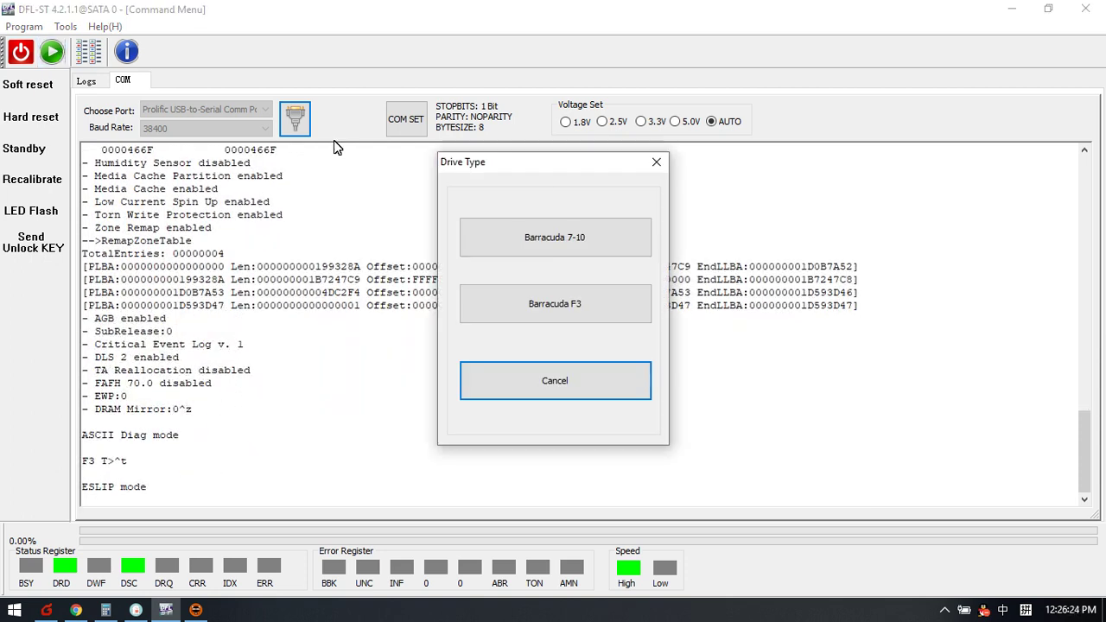
click(570, 302)
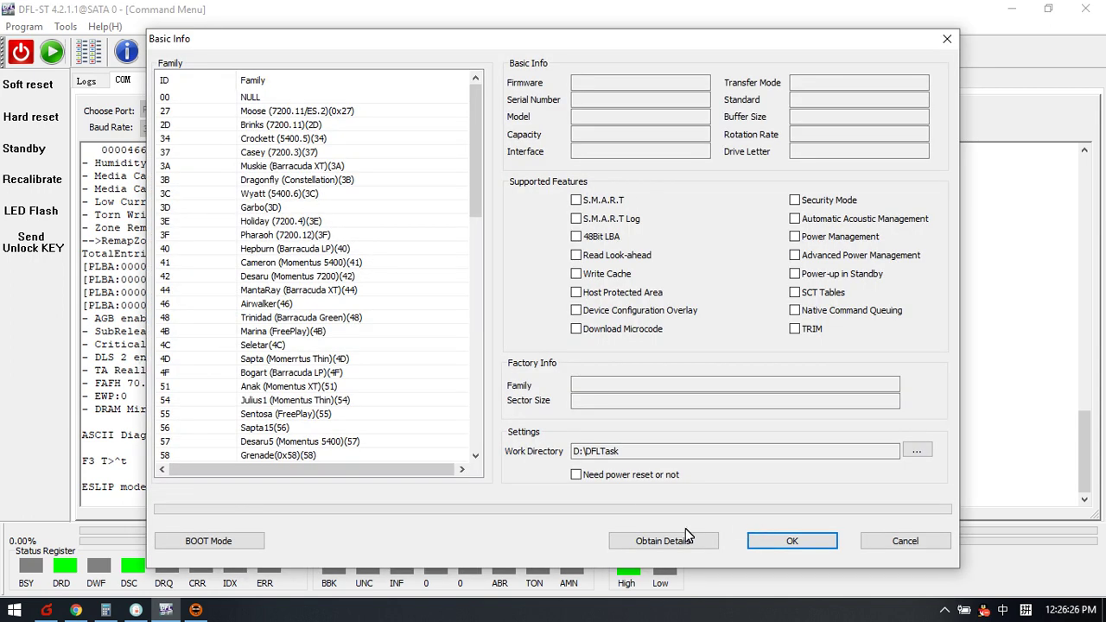
click(678, 537)
click(795, 544)
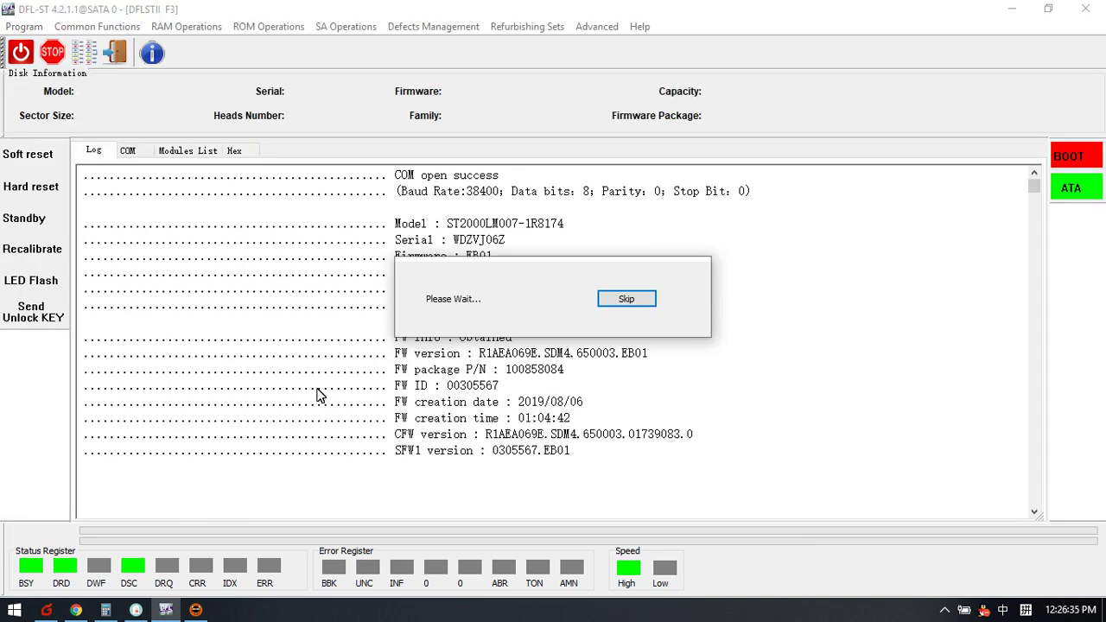
- Start Read SYS Files with the default work directory, drive series .12 and ATA mode
click(179, 152)
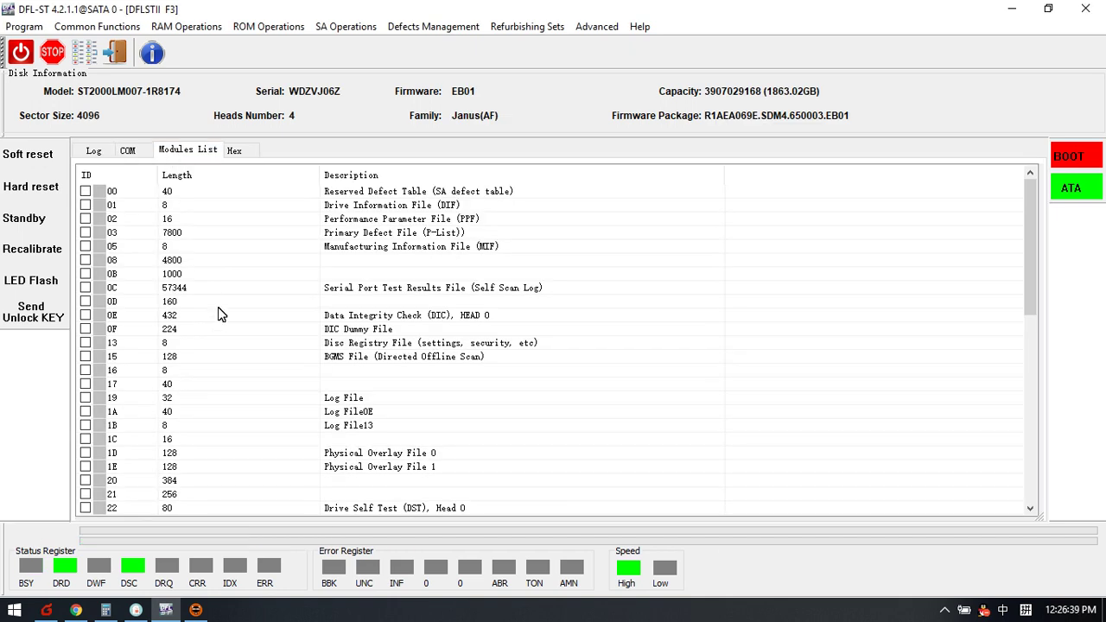
click(130, 151)
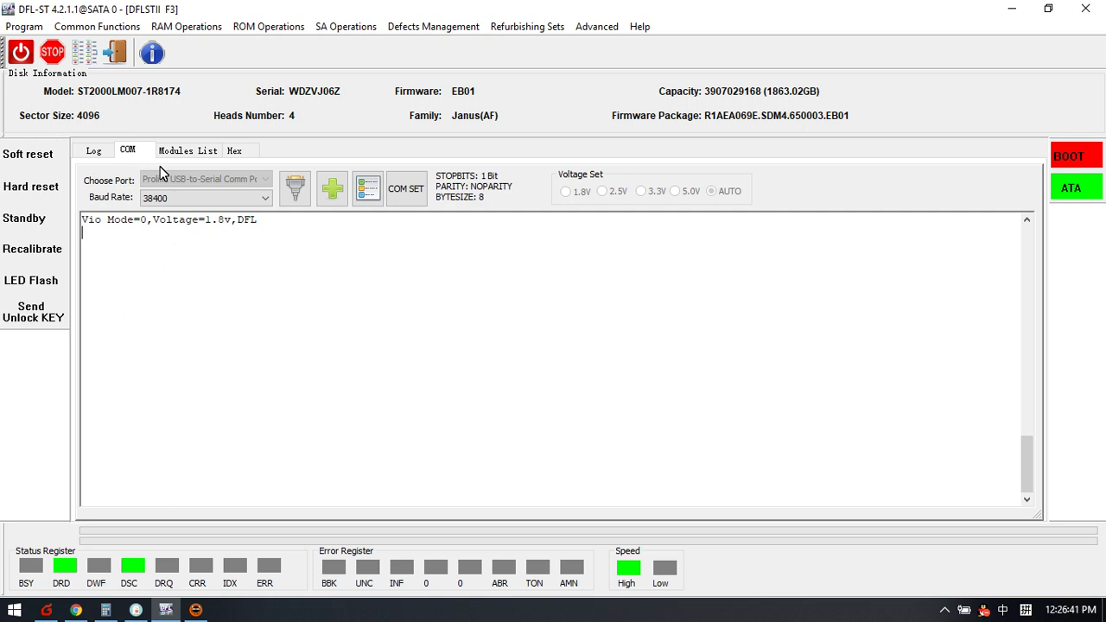
click(339, 26)
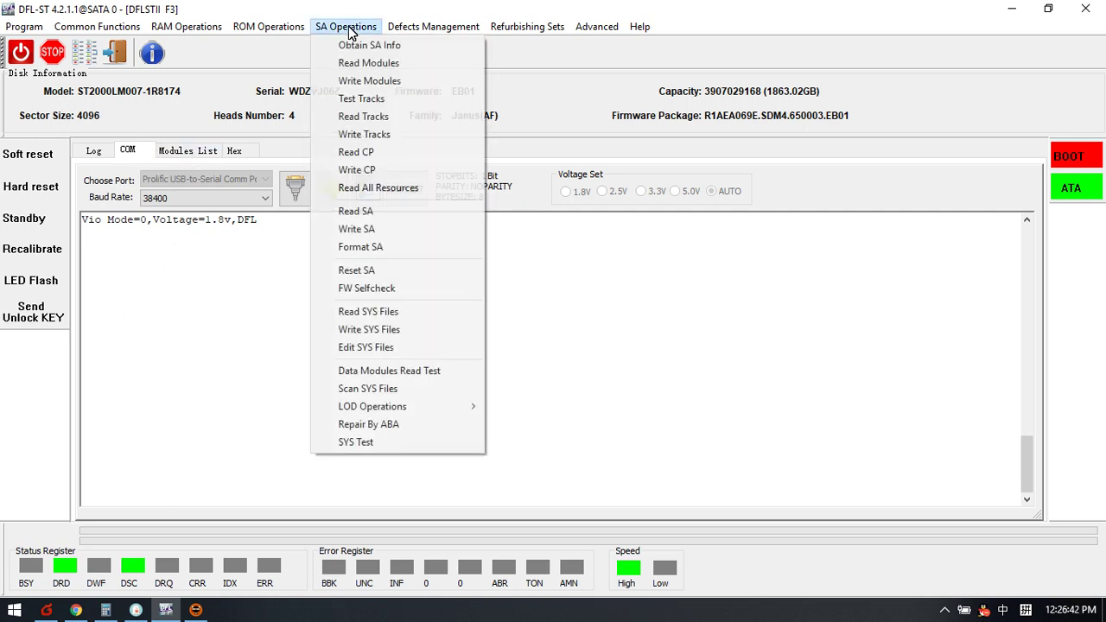
click(376, 313)
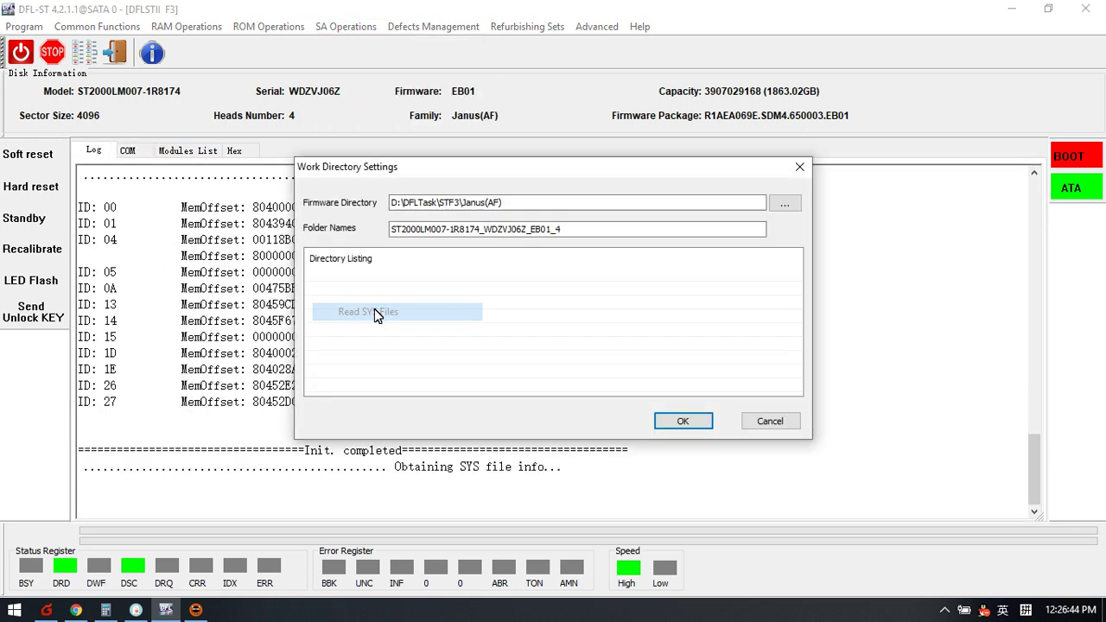
click(693, 424)
click(540, 340)
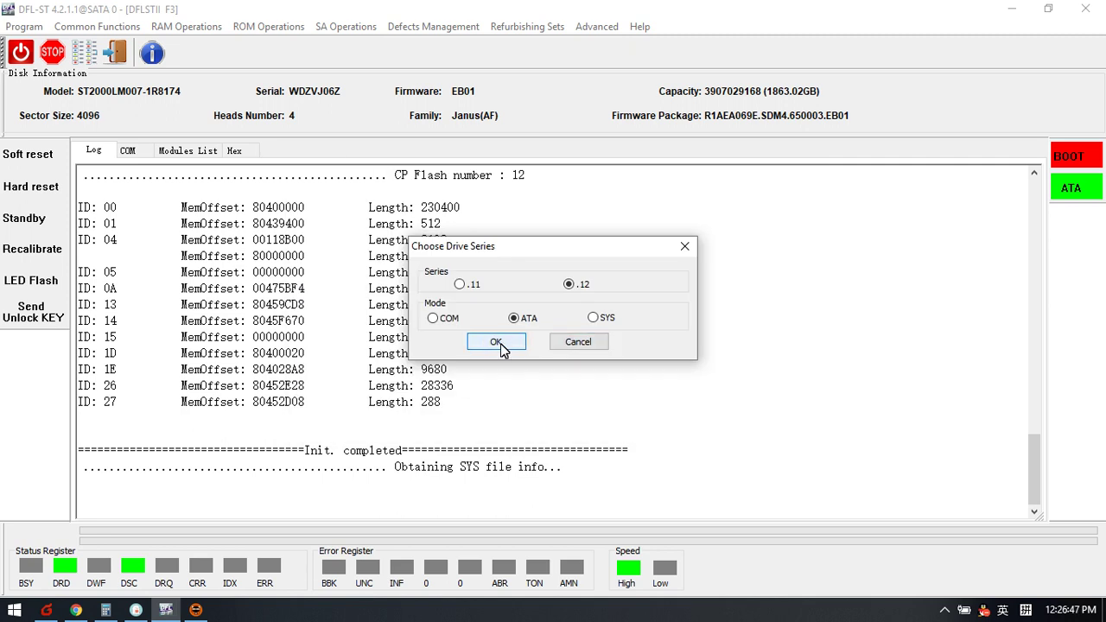
click(499, 342)
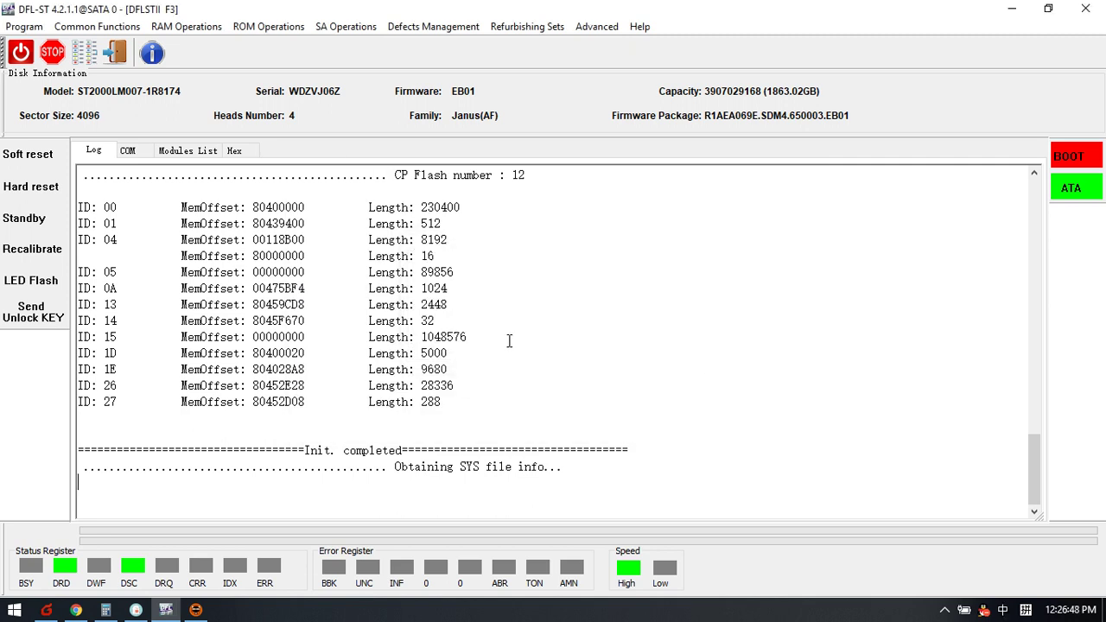
- Check the log, COM terminal output and modules list for progress of obtaining the SYS file information
click(128, 151)
click(217, 242)
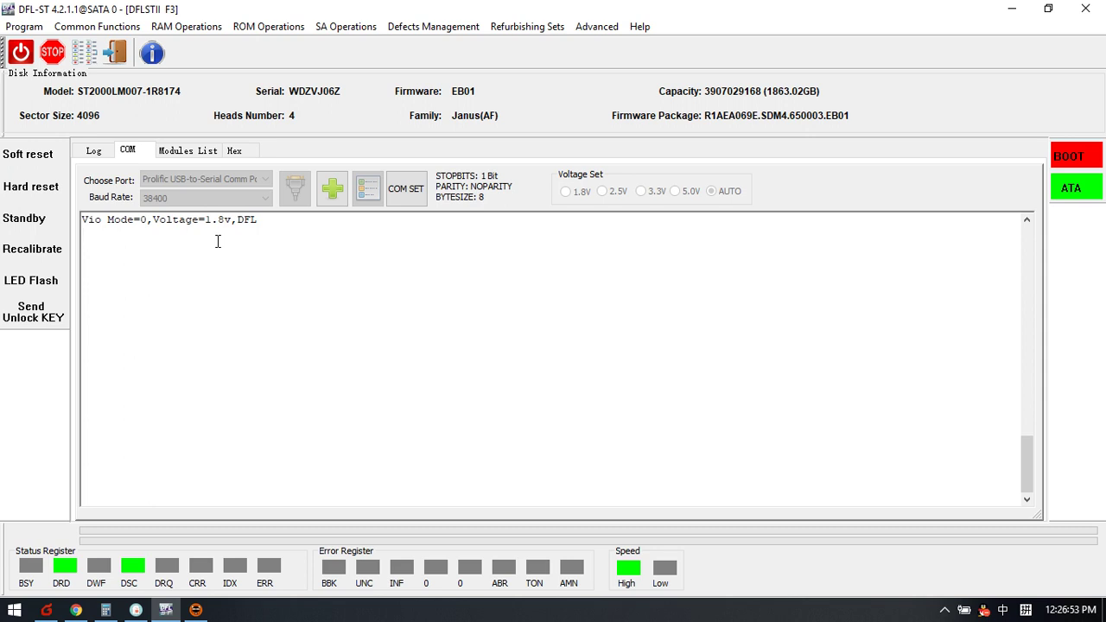
click(93, 151)
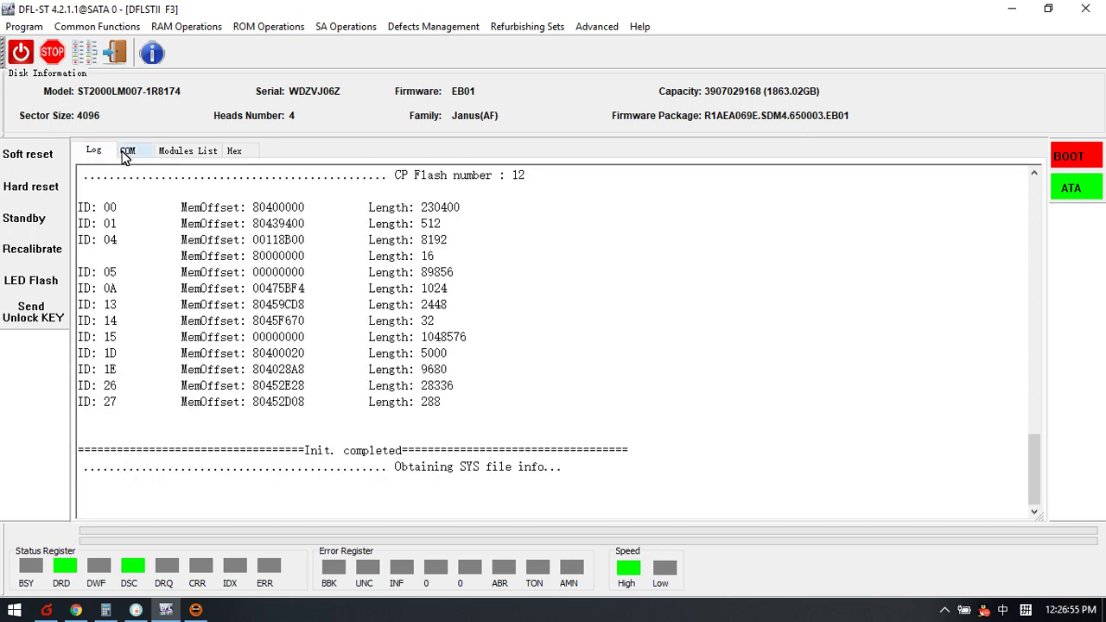
click(125, 154)
click(130, 152)
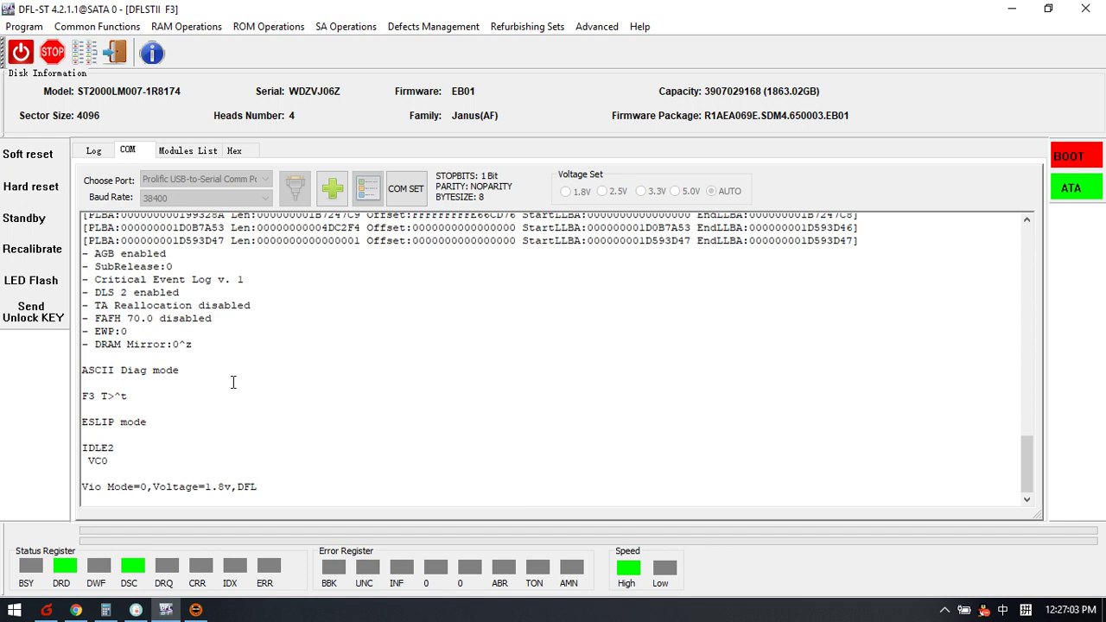
click(95, 152)
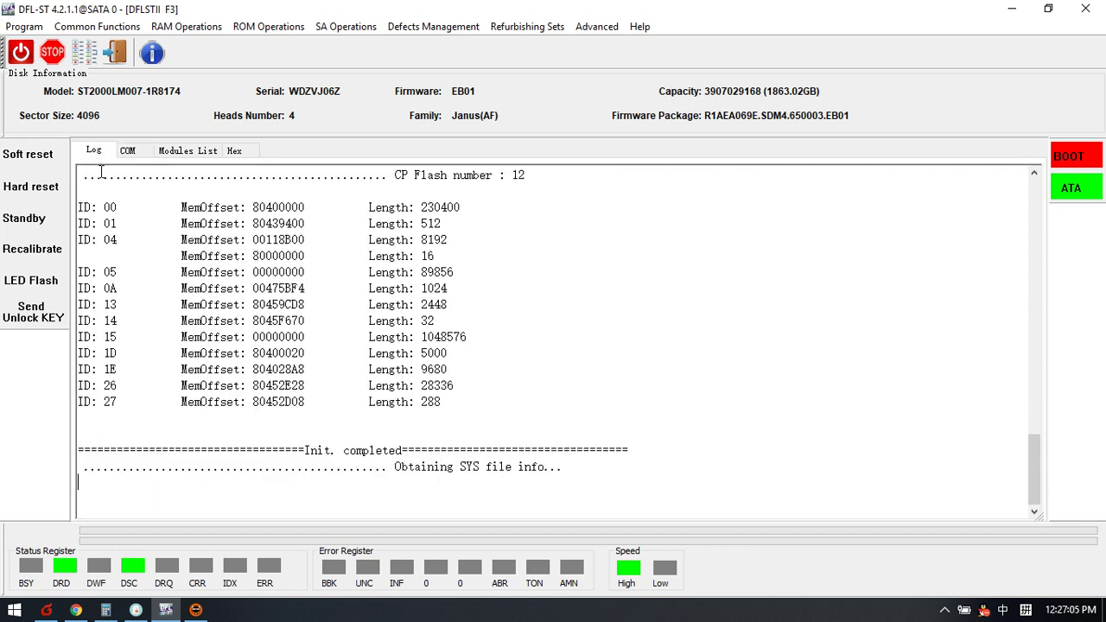
scroll(339, 373, up, 1)
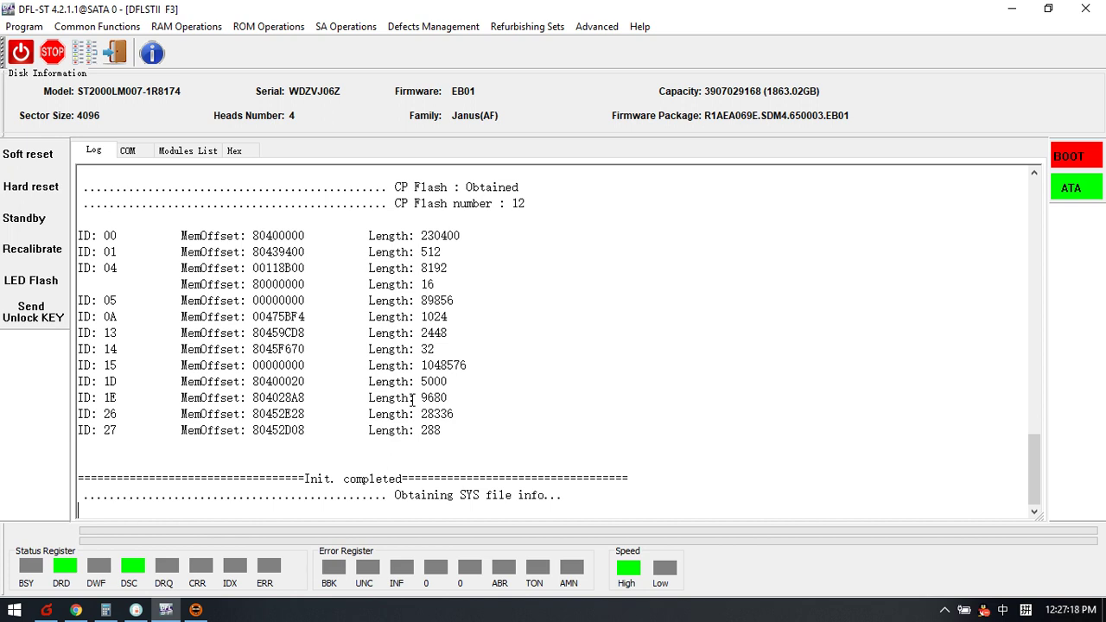
click(180, 151)
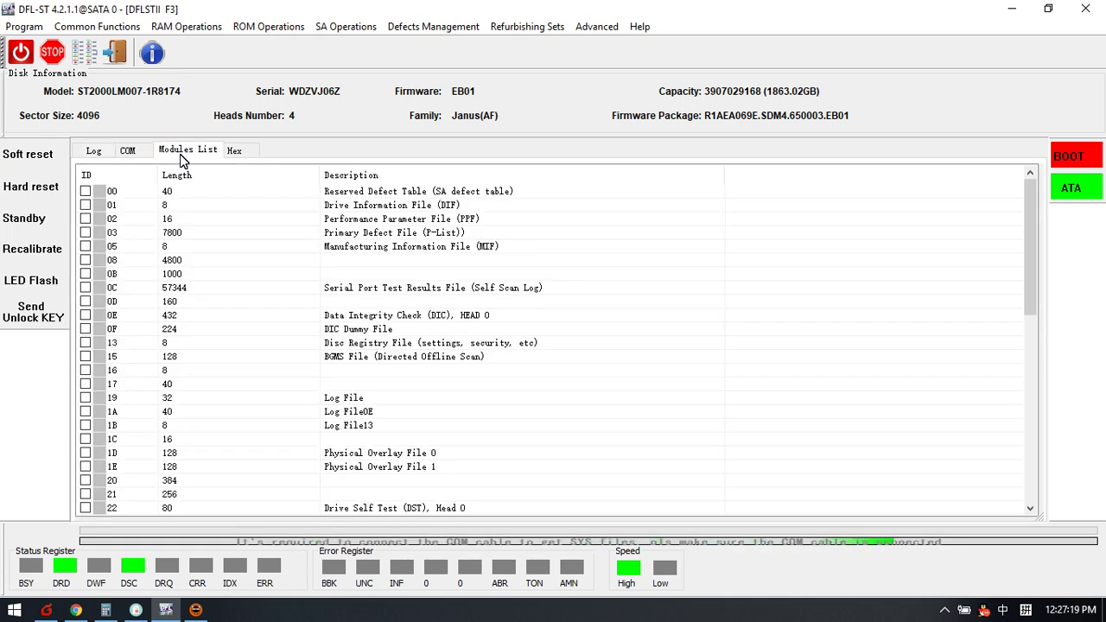
click(128, 151)
click(93, 150)
- Read SYS files 01B, 028, 035 and 093 into the SYSFile folder of the drive's work directory
click(346, 26)
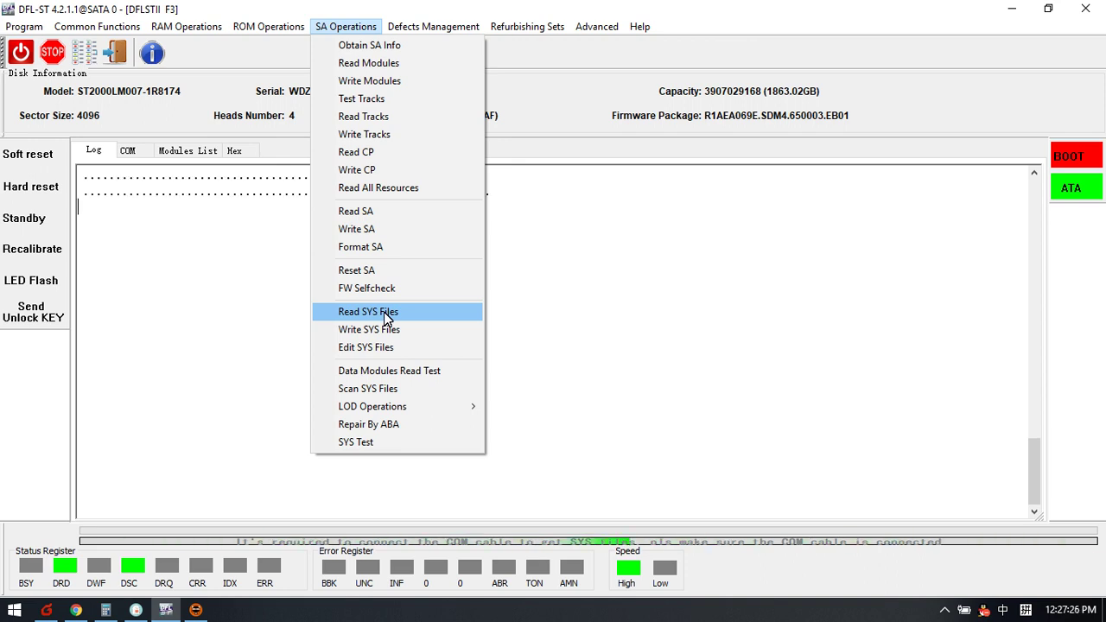
click(386, 316)
drag(460, 110, 430, 116)
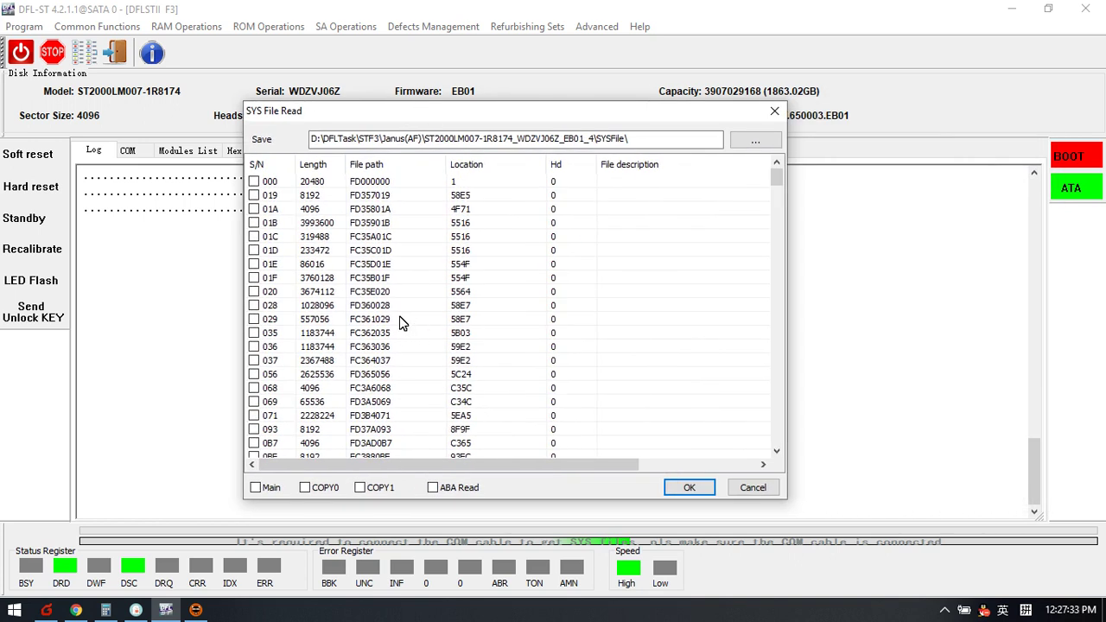
click(254, 223)
click(254, 306)
click(254, 332)
click(254, 429)
click(689, 487)
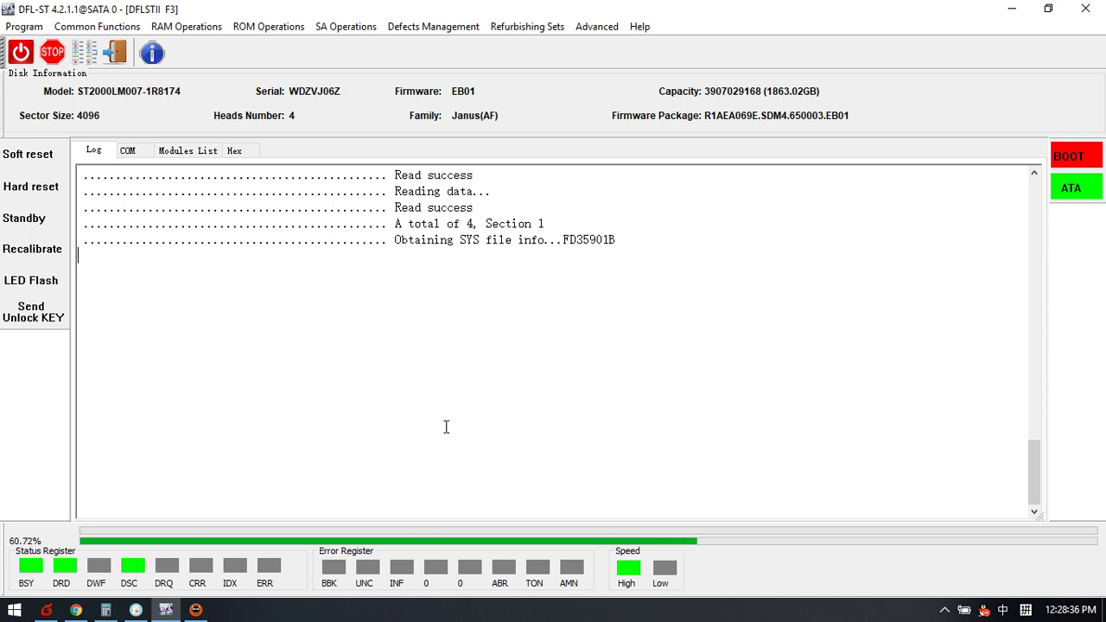
- Stop the SYS file read and examine the repeating IDLE2 status lines in the COM terminal
click(57, 54)
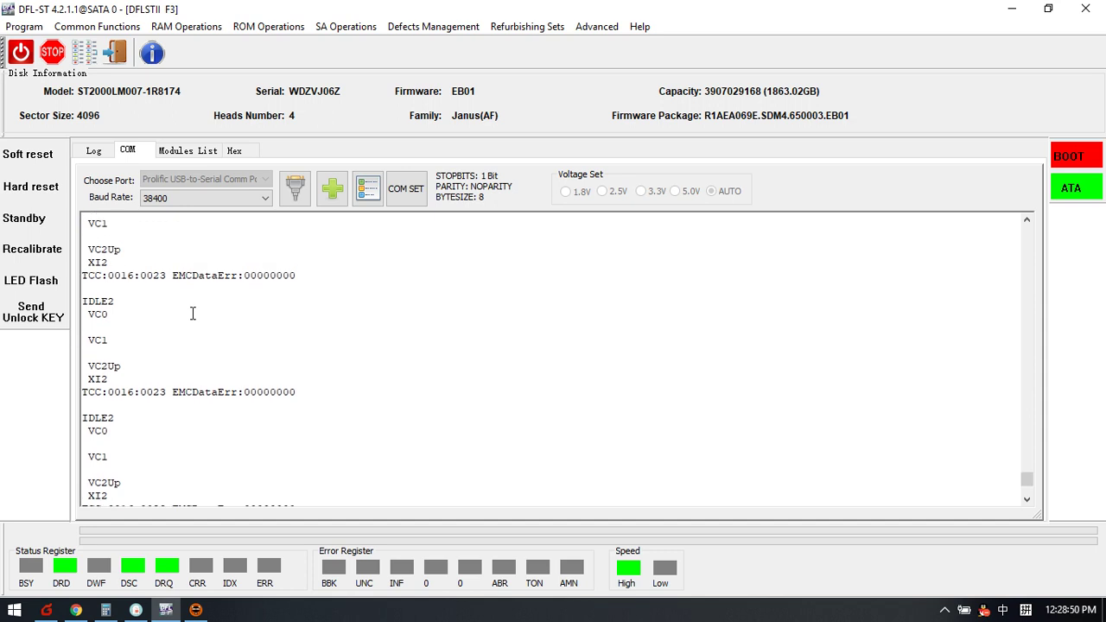
drag(115, 301, 86, 298)
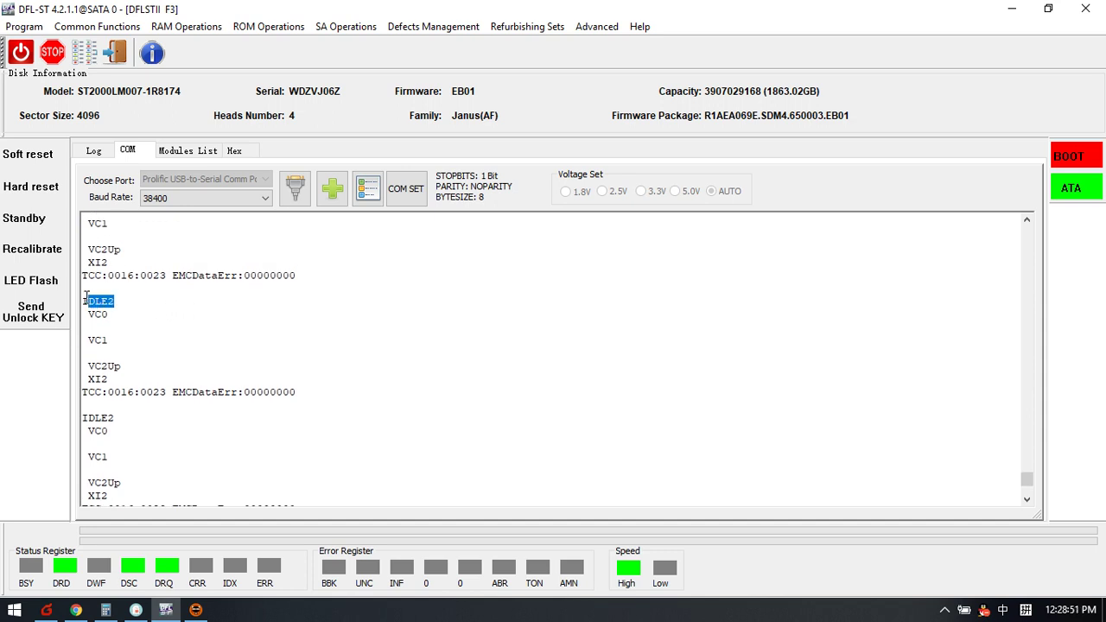
click(141, 307)
drag(109, 300, 83, 296)
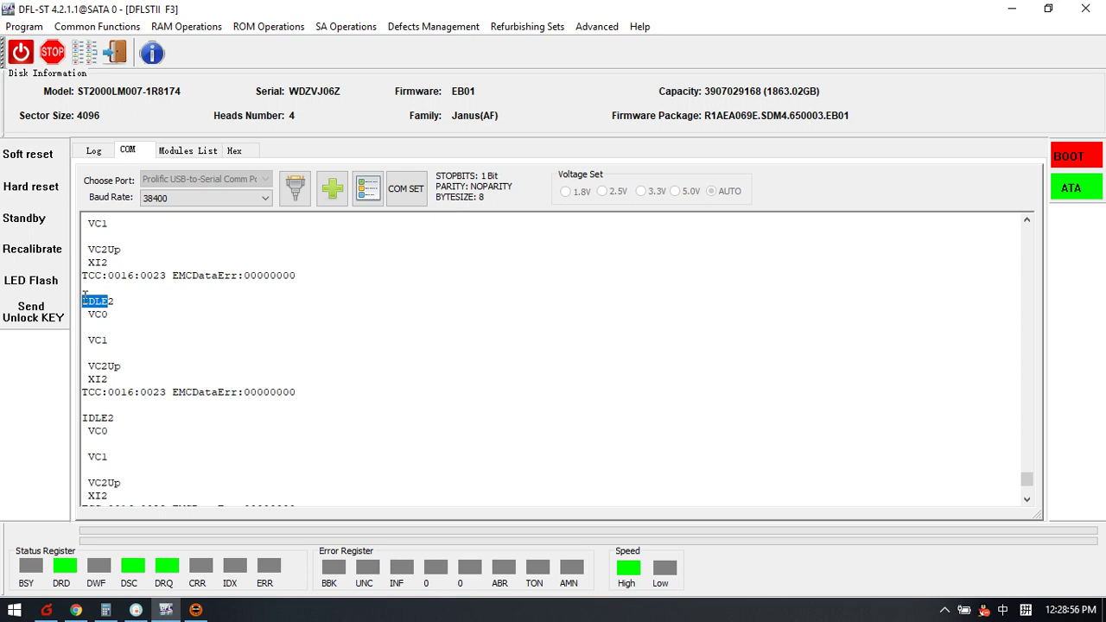
click(142, 311)
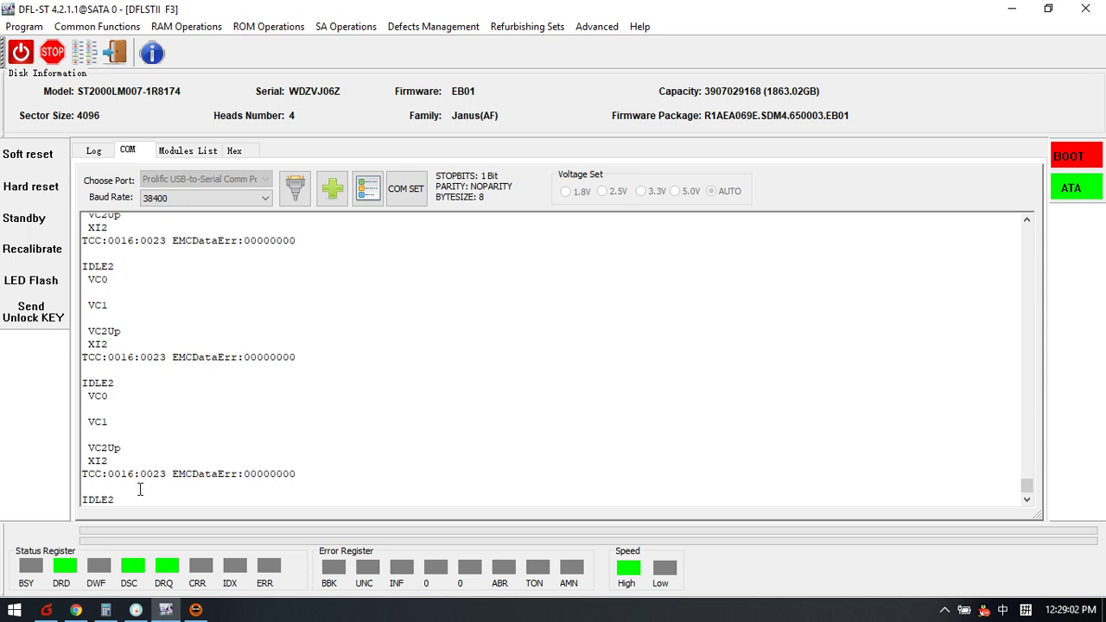
drag(131, 501, 77, 418)
click(108, 460)
- Try repeatedly to bring the drive into ASCII Diag mode from the COM terminal
key(ctrl+z)
key(ctrl+z)
key(ctrl+z)
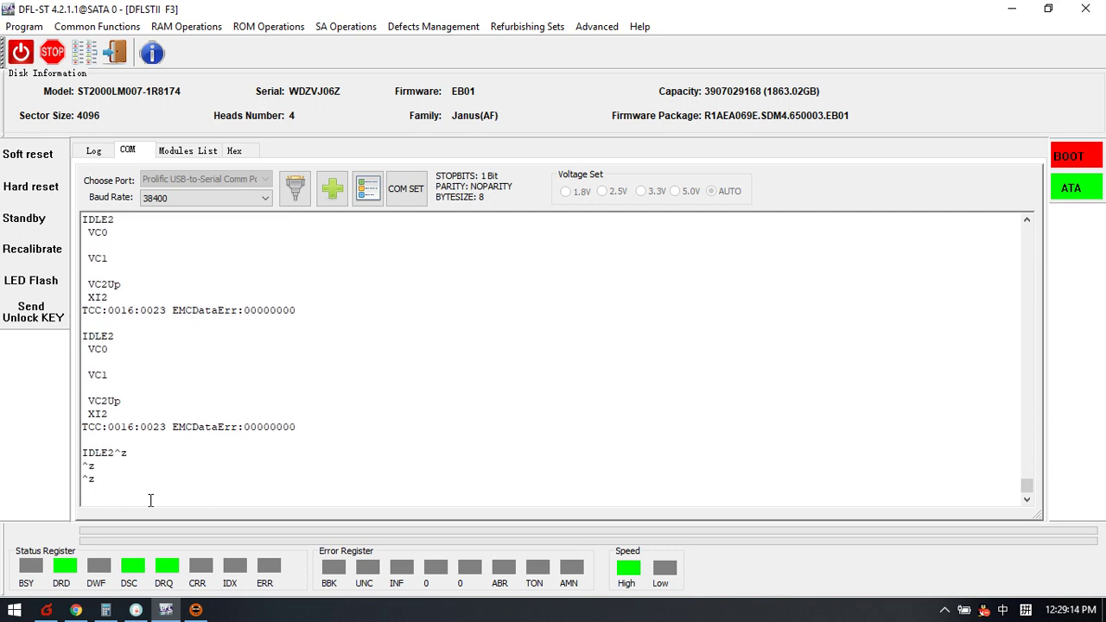
key(ctrl+z)
key(ctrl+z)
key(ctrl+z)
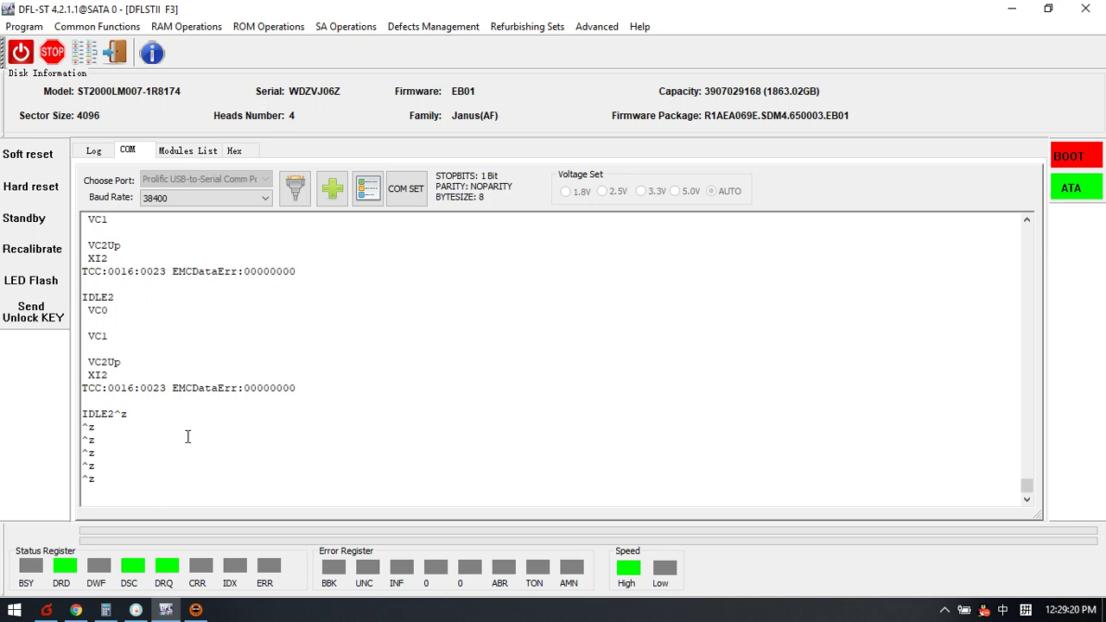
- Power-cycle the drive and send it the unlock key again
click(21, 53)
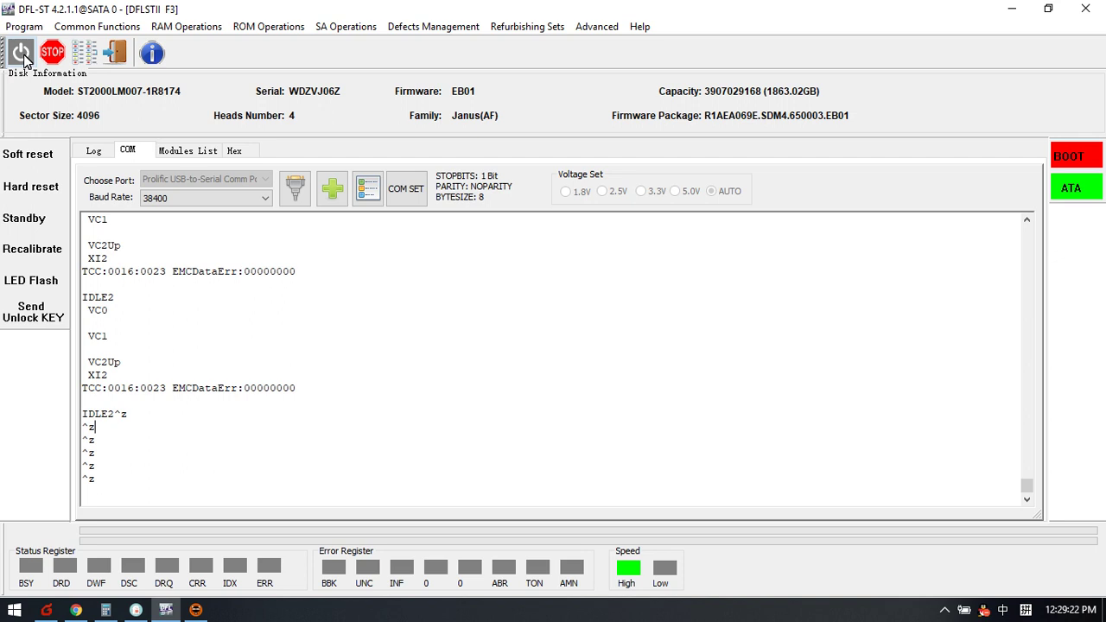
click(23, 57)
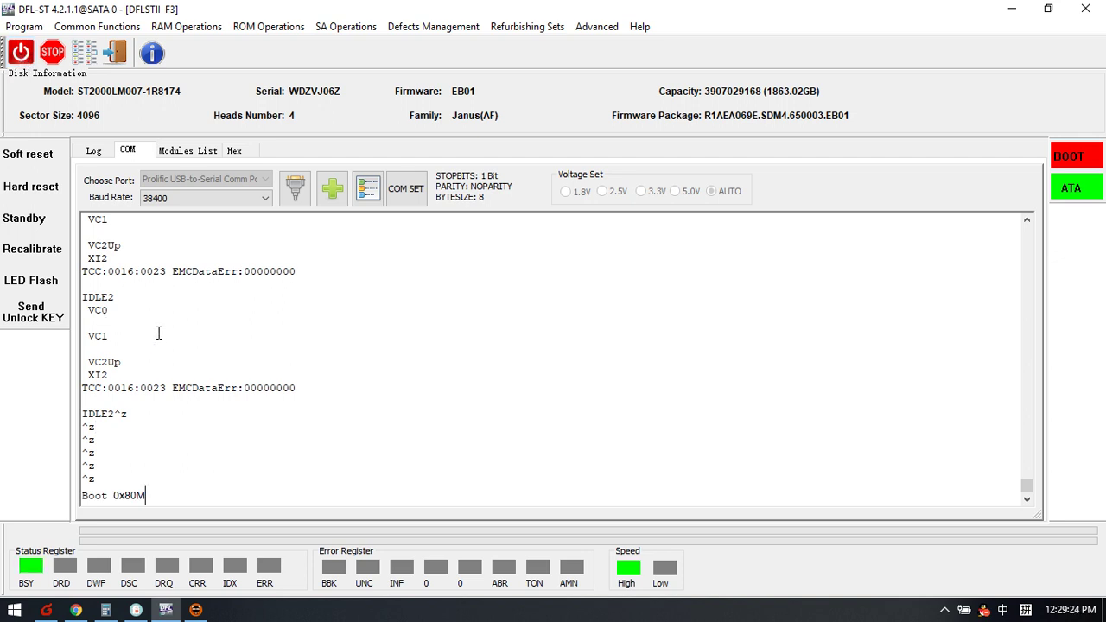
click(38, 319)
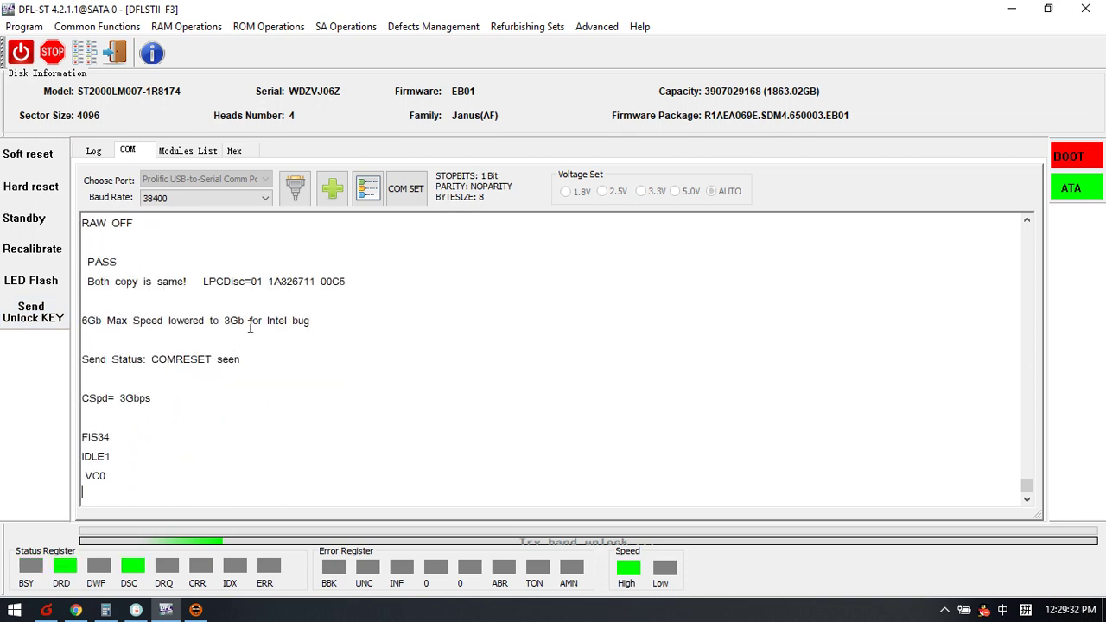
- Modify the drive's ID via ATA, disabling Media Cache, Auto Re-assign for read and write, and Offline Defects, and enabling Disable Vacant Active
click(446, 28)
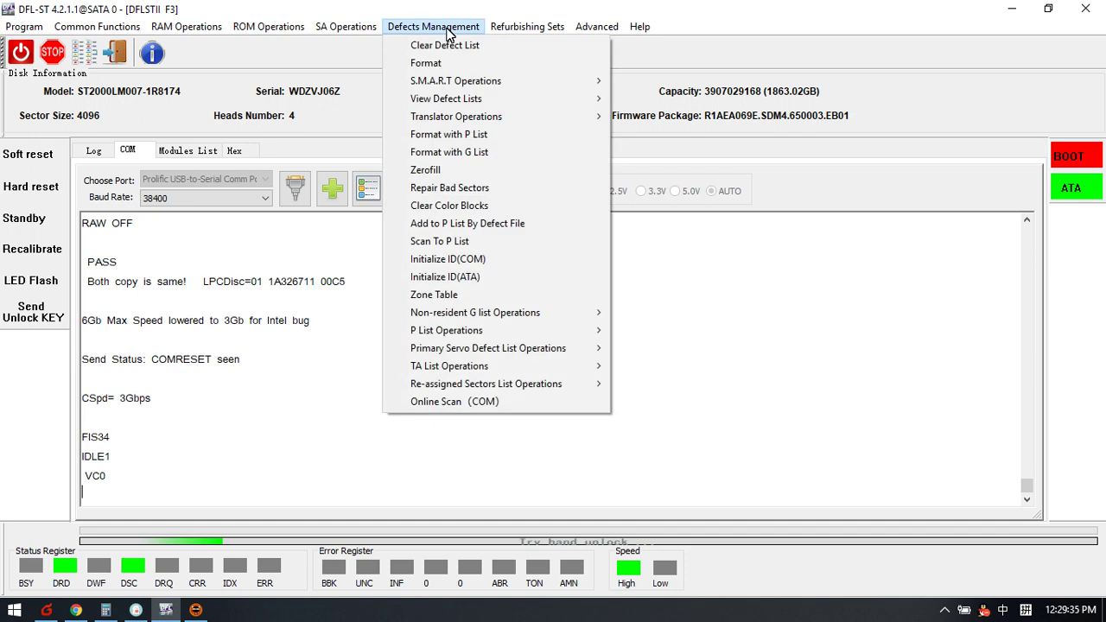
click(447, 277)
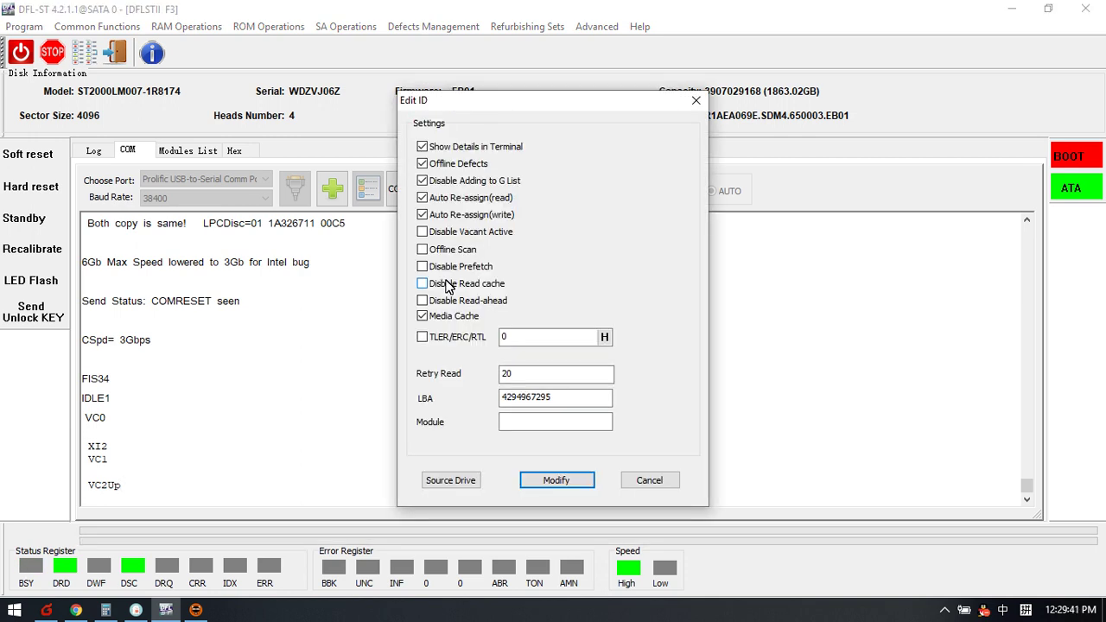
click(456, 322)
click(444, 216)
click(445, 198)
click(445, 169)
click(445, 231)
click(556, 479)
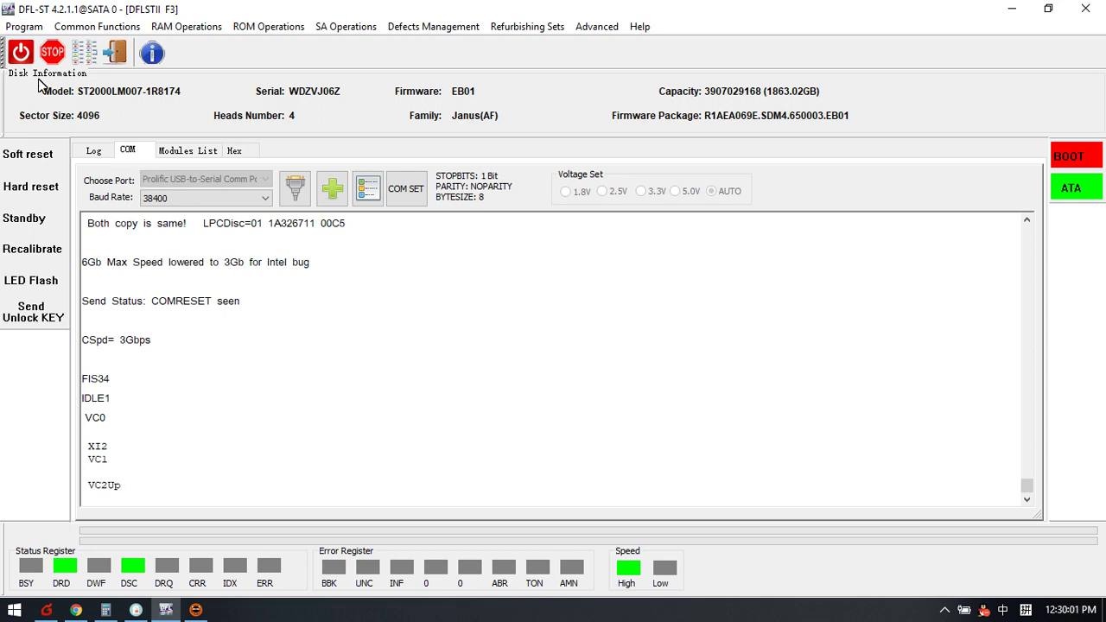
- Switch the drive's power off and on to apply the ID changes, and send the unlock key once it restarts
click(19, 55)
click(19, 55)
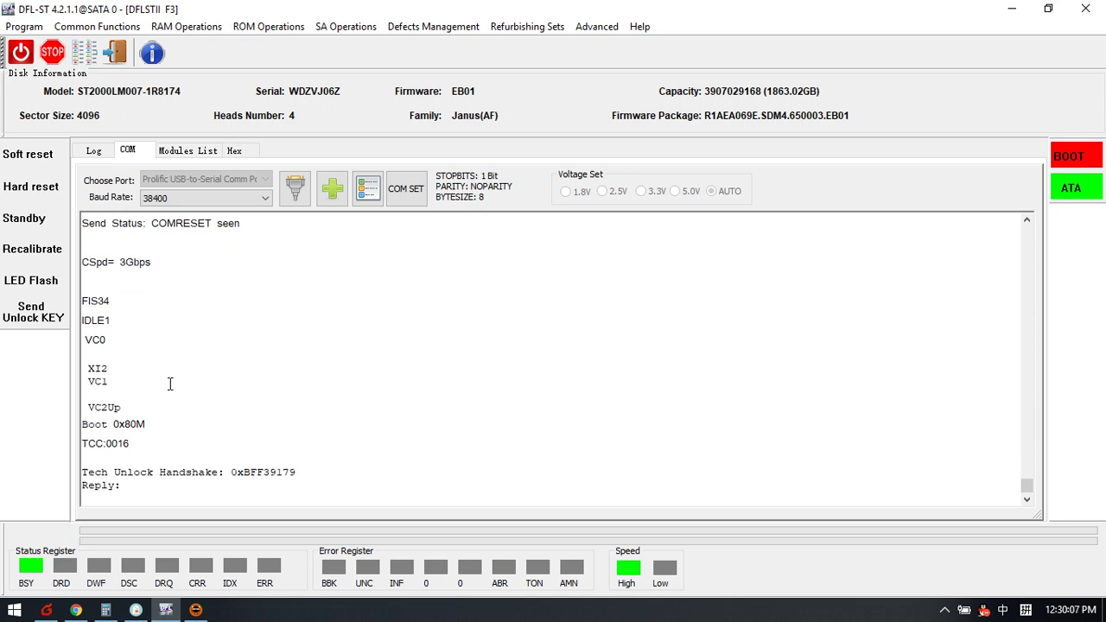
click(39, 313)
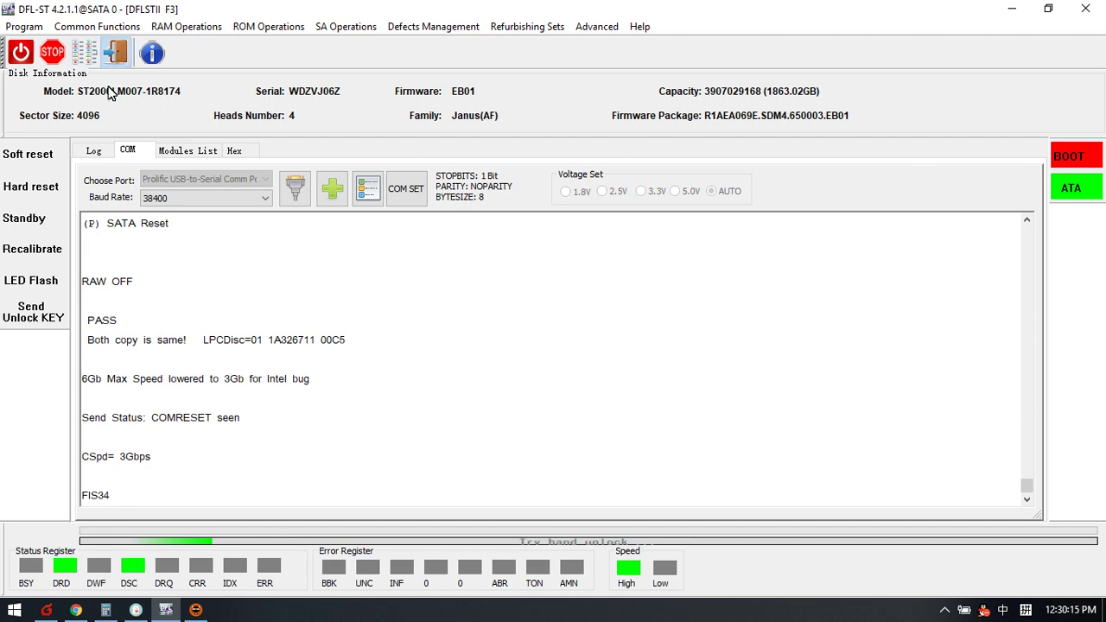
- Stop the current session and restart the Barracuda F3 module with freshly obtained drive details
click(52, 54)
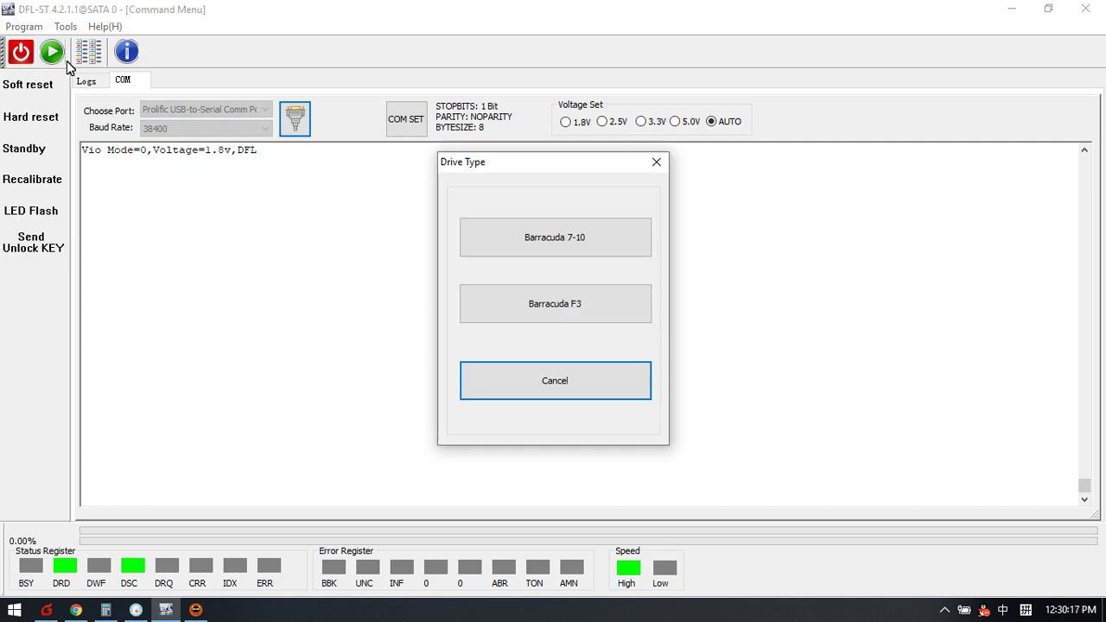
click(590, 302)
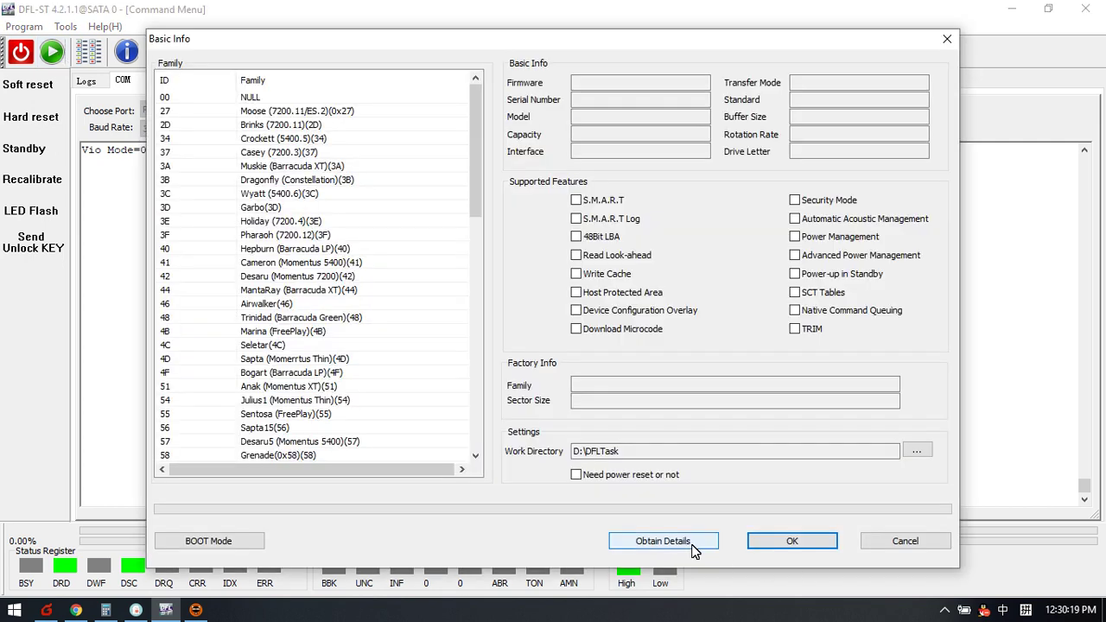
click(672, 545)
click(794, 544)
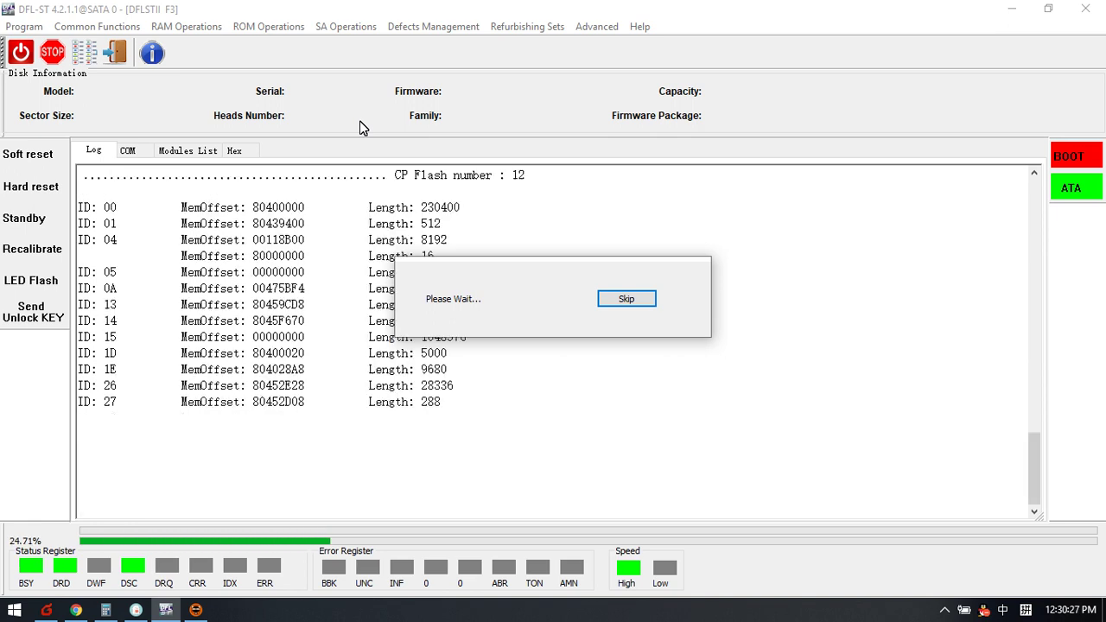
- Start the SYS file read using the existing non-empty work directory, and check the COM terminal and log while the file list loads
click(130, 153)
click(356, 27)
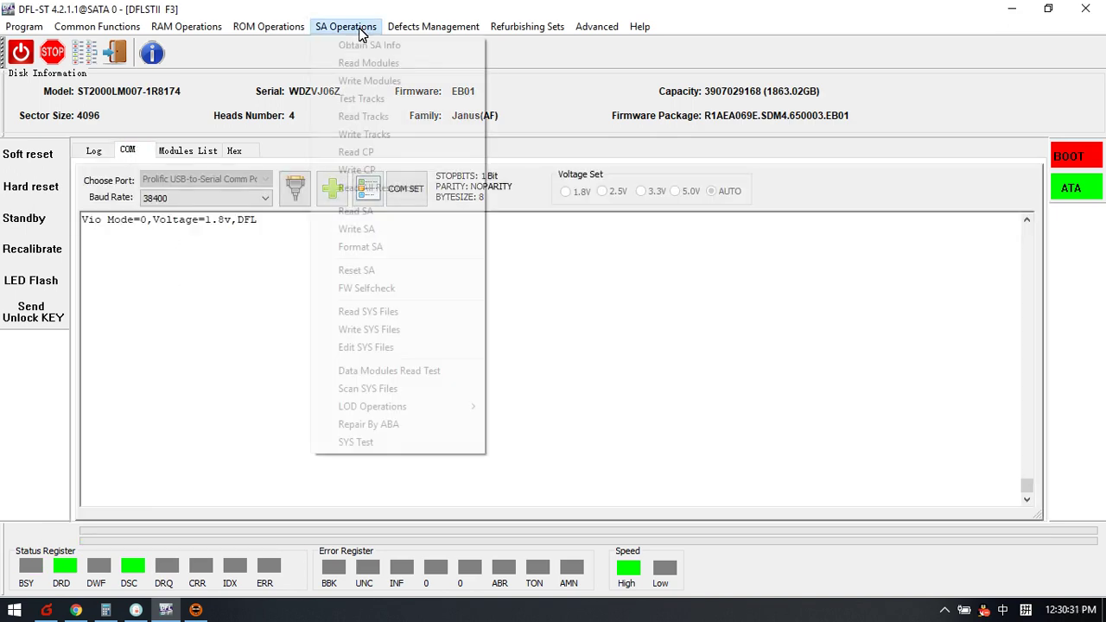
click(363, 311)
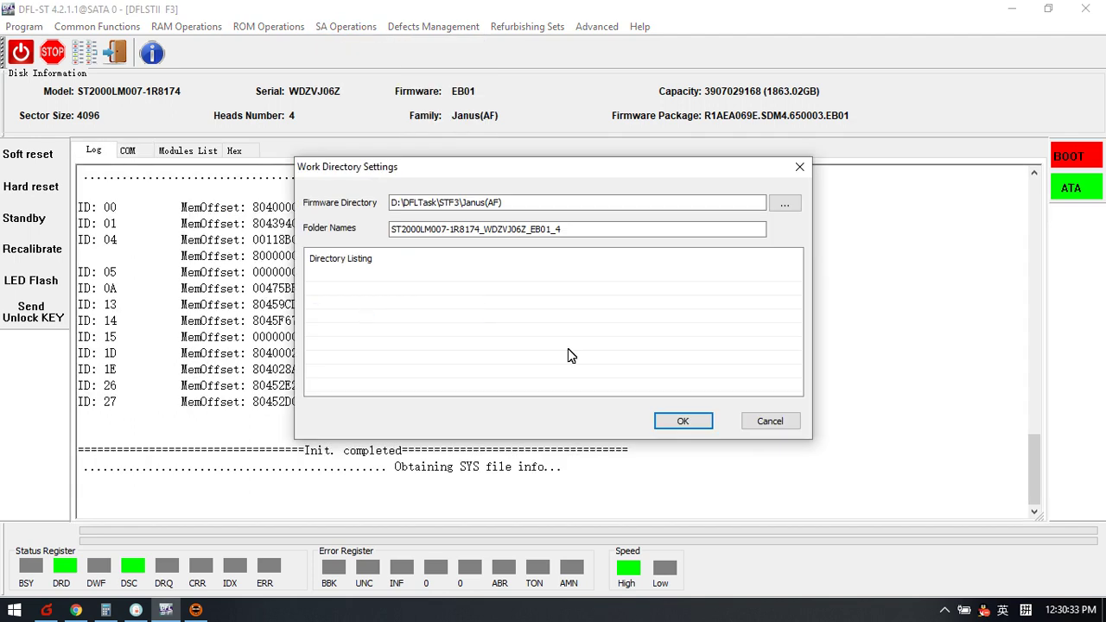
click(687, 425)
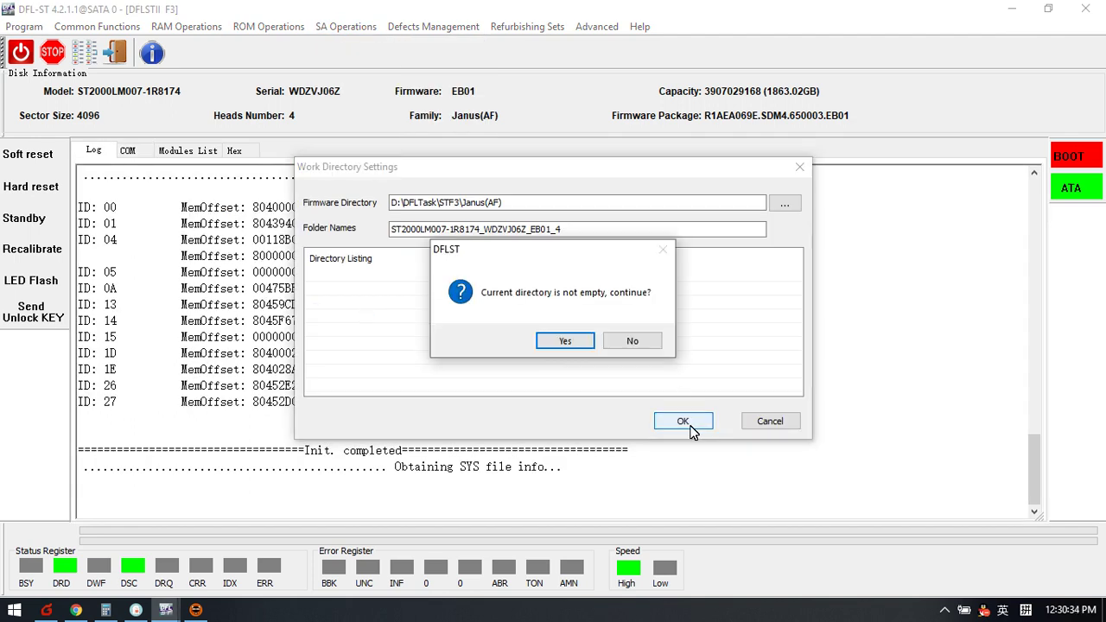
click(569, 346)
click(505, 343)
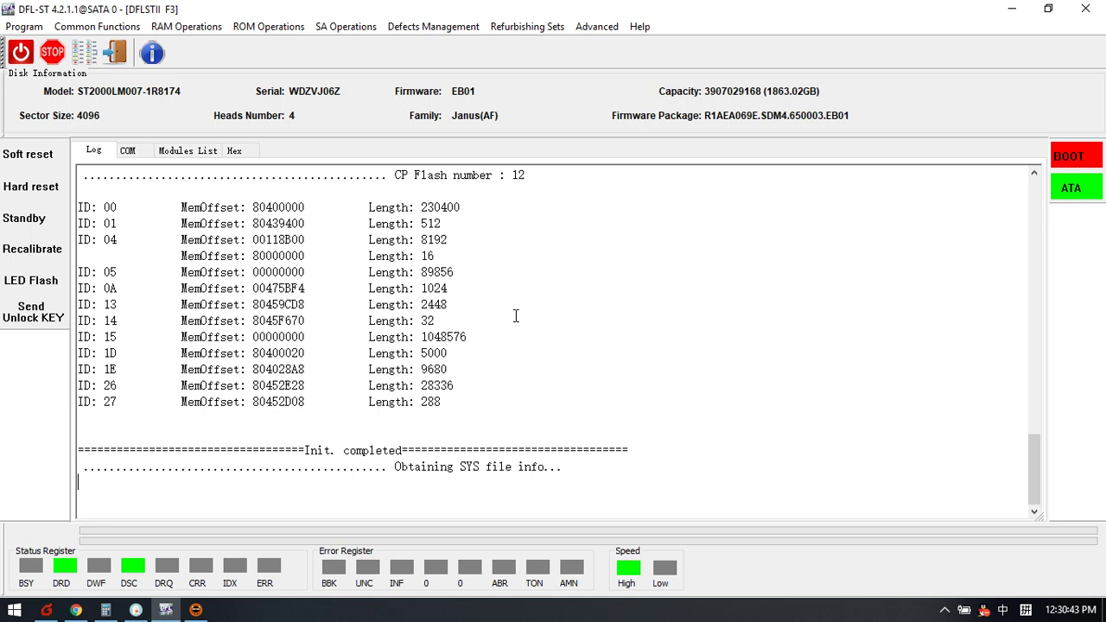
scroll(295, 255, up, 2)
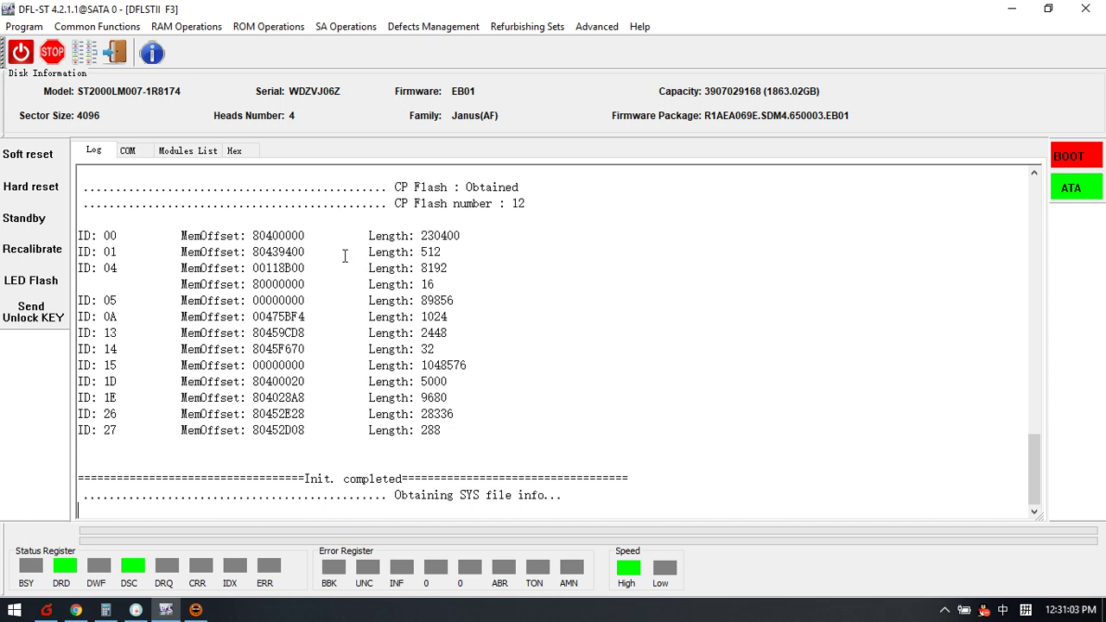
click(129, 152)
click(97, 152)
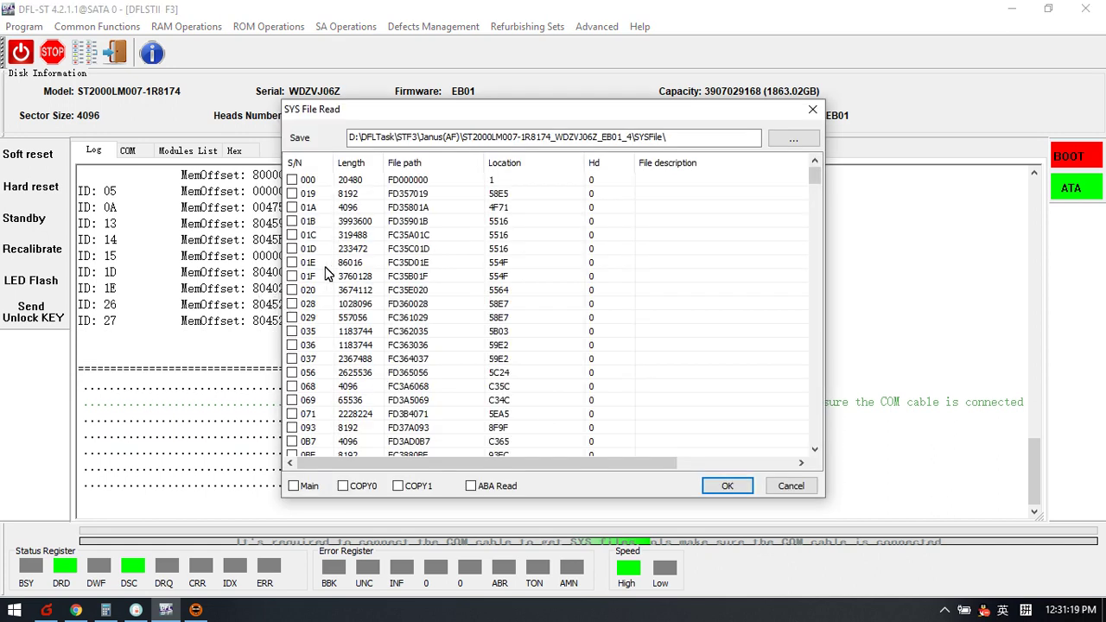
- Back up SYS files 01B, 028, 035 and 093 to the work directory's SYSFile folder
click(293, 222)
click(293, 332)
click(292, 304)
click(293, 428)
click(727, 486)
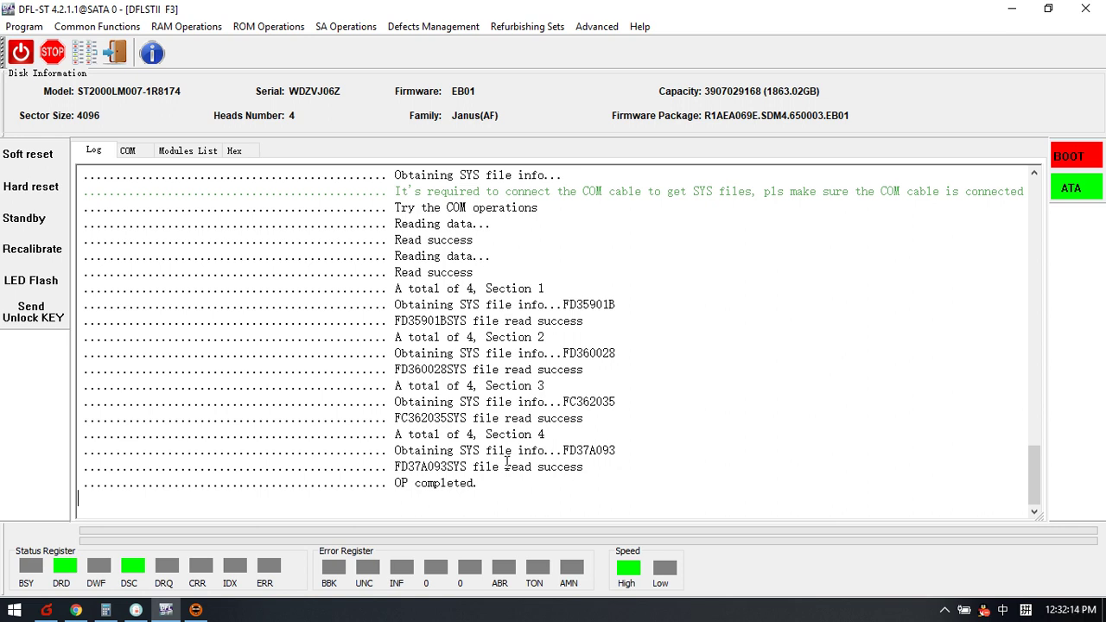
- Review the drive's ID settings via ATA and close them without modifying anything
click(432, 29)
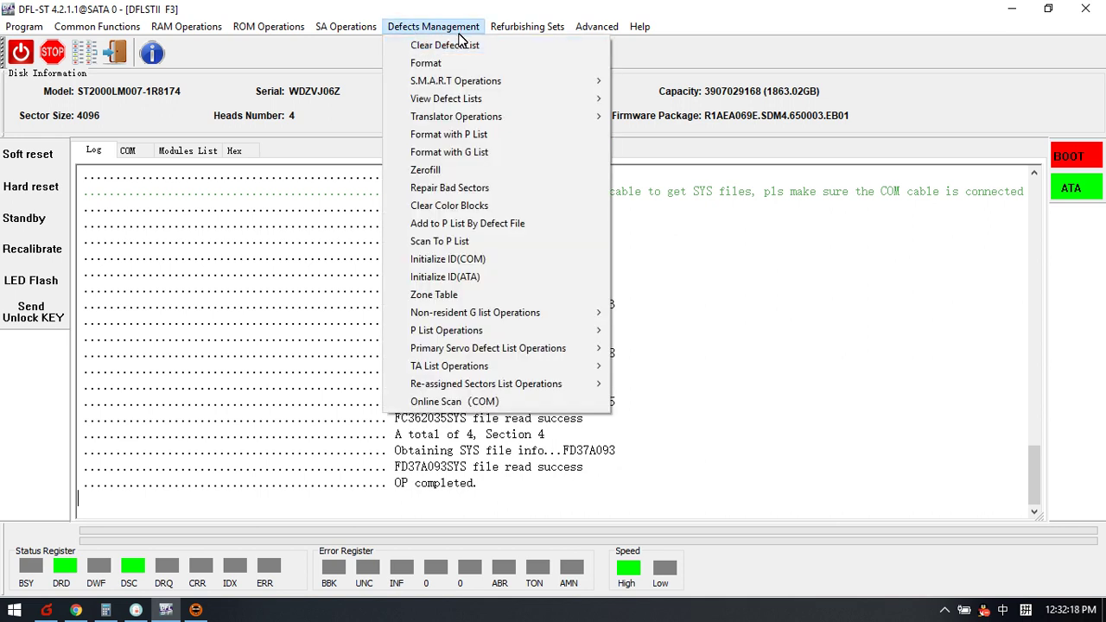
click(463, 279)
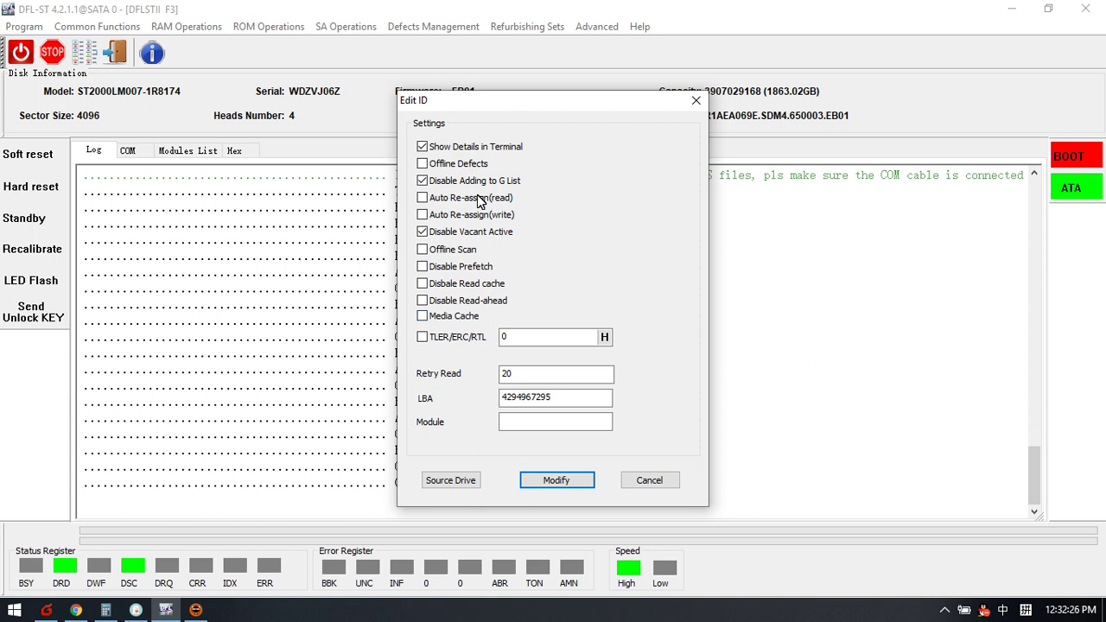
click(654, 478)
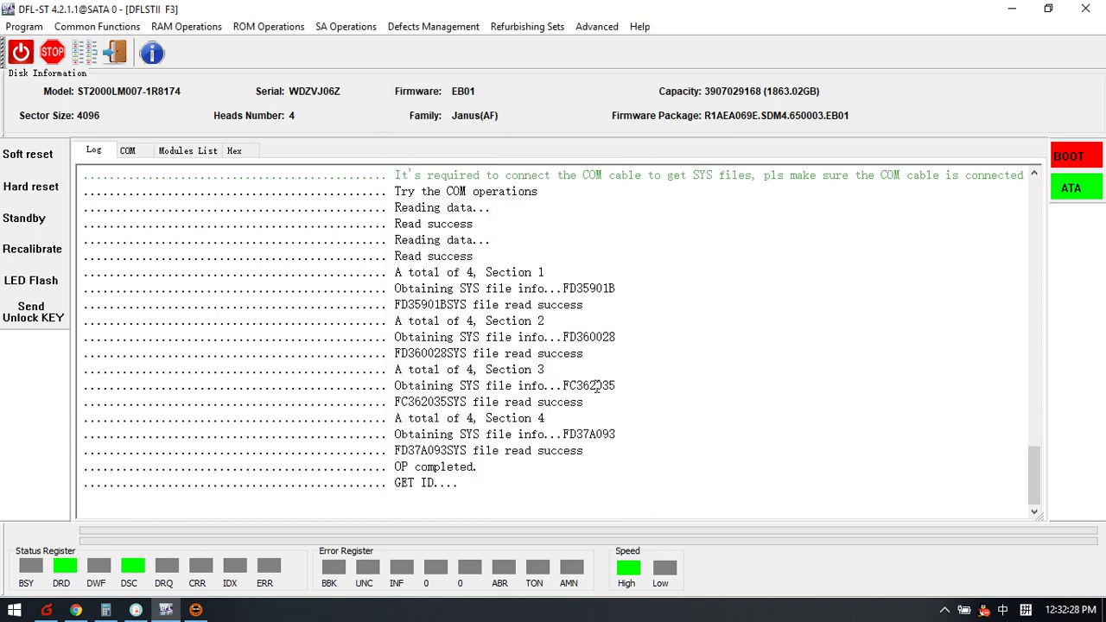